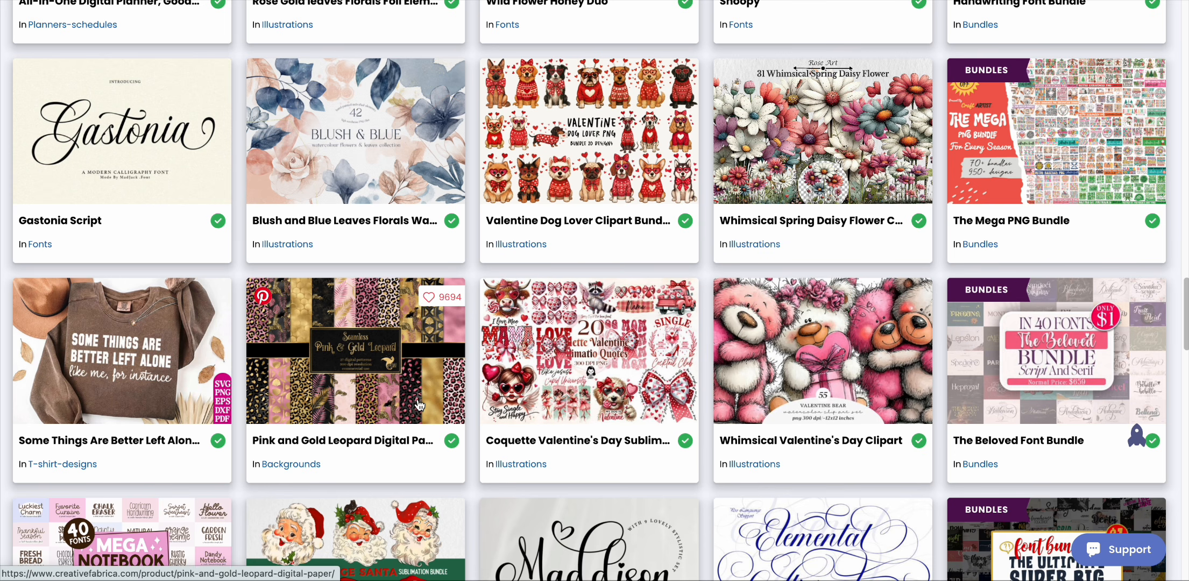
Step: Open the Pink and Gold Leopard Digital Paper product page and look over its preview images
click(419, 405)
scroll(434, 387, down, 4)
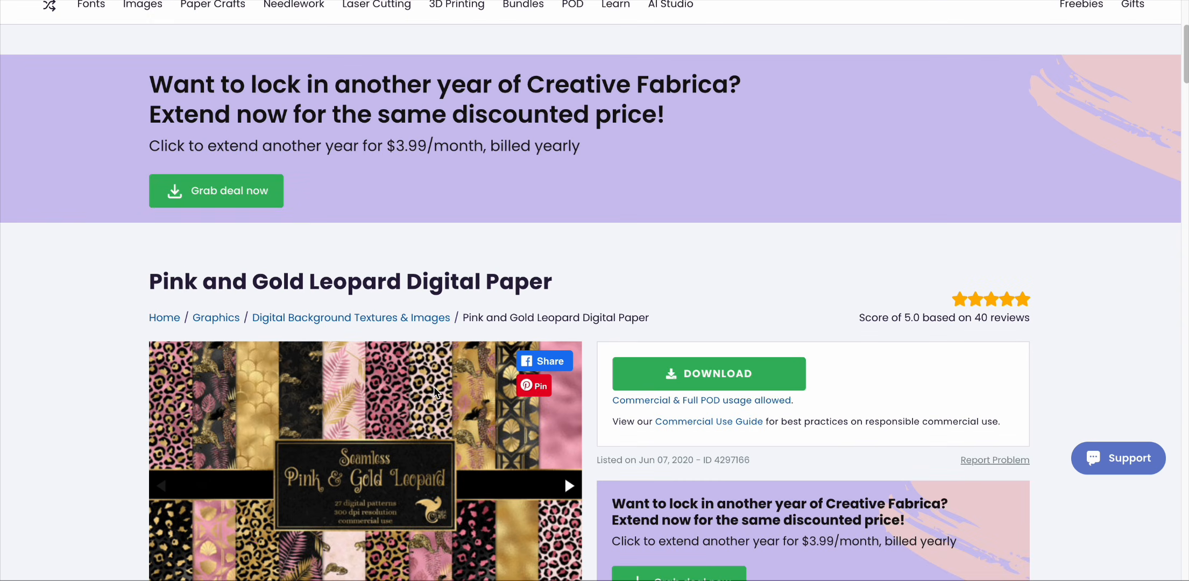
scroll(434, 387, down, 3)
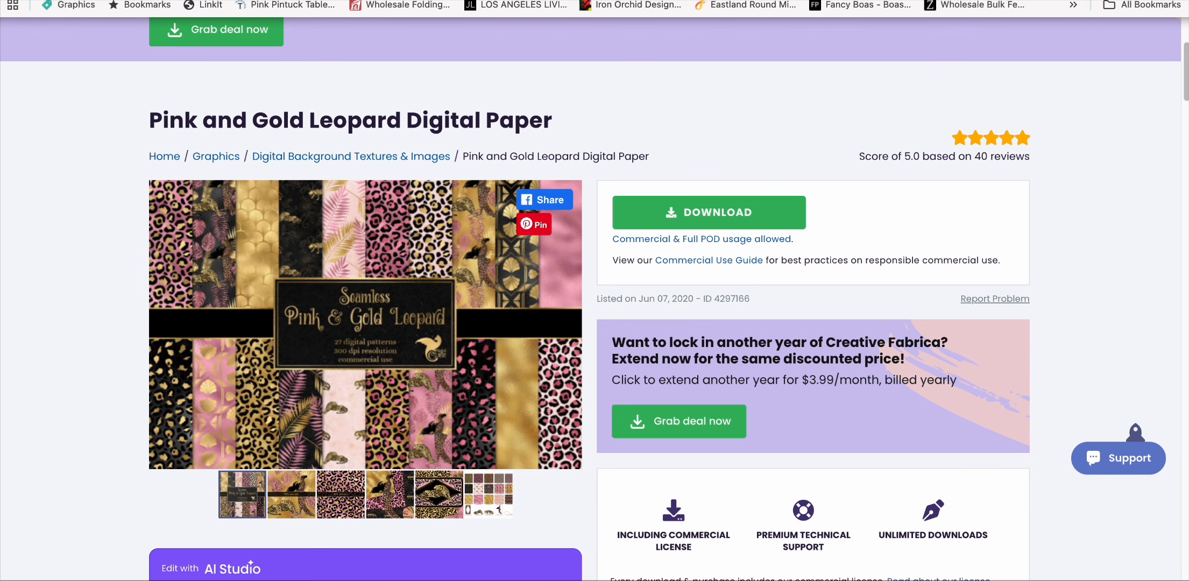
Step: Switch to ChatGPT and start a message: "Please act as a expert in graphic art especially digital art. I need you to"
click(437, 1)
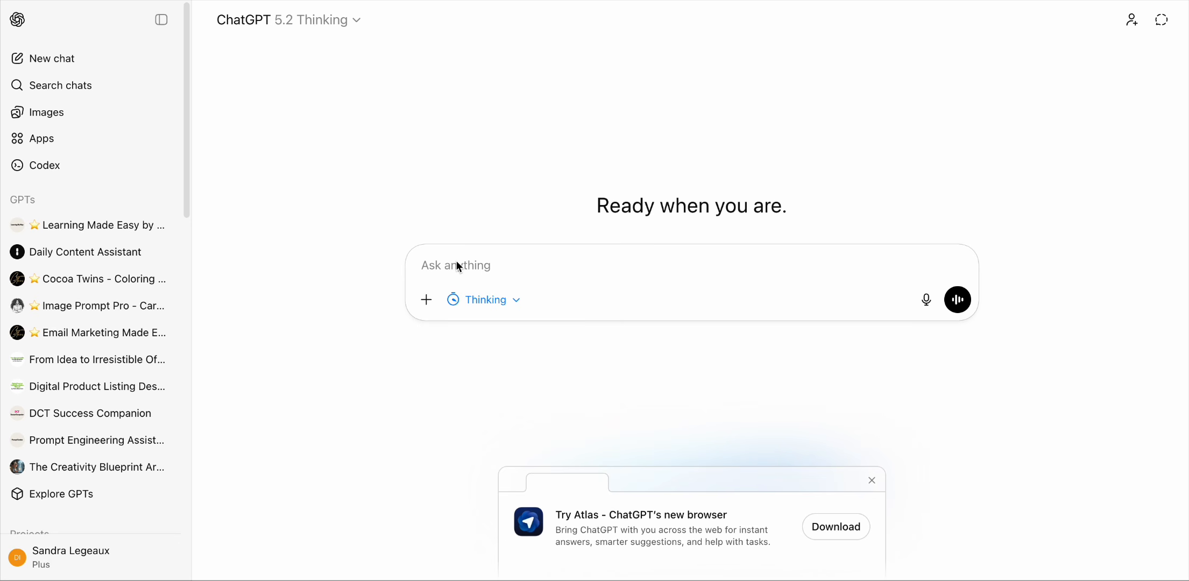
text(Please act as a )
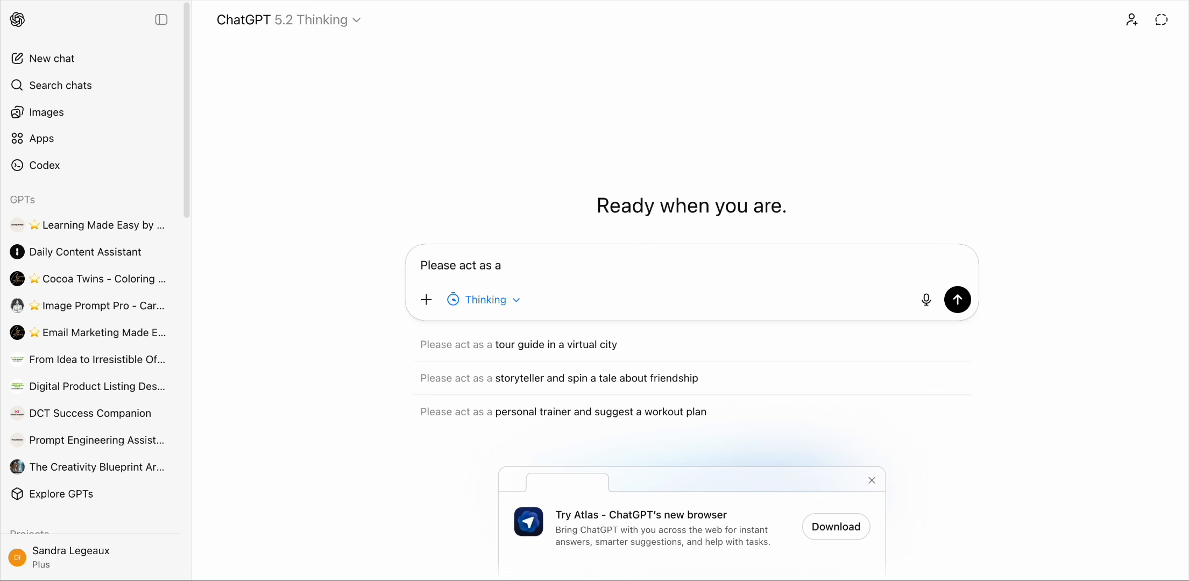
text(expert in )
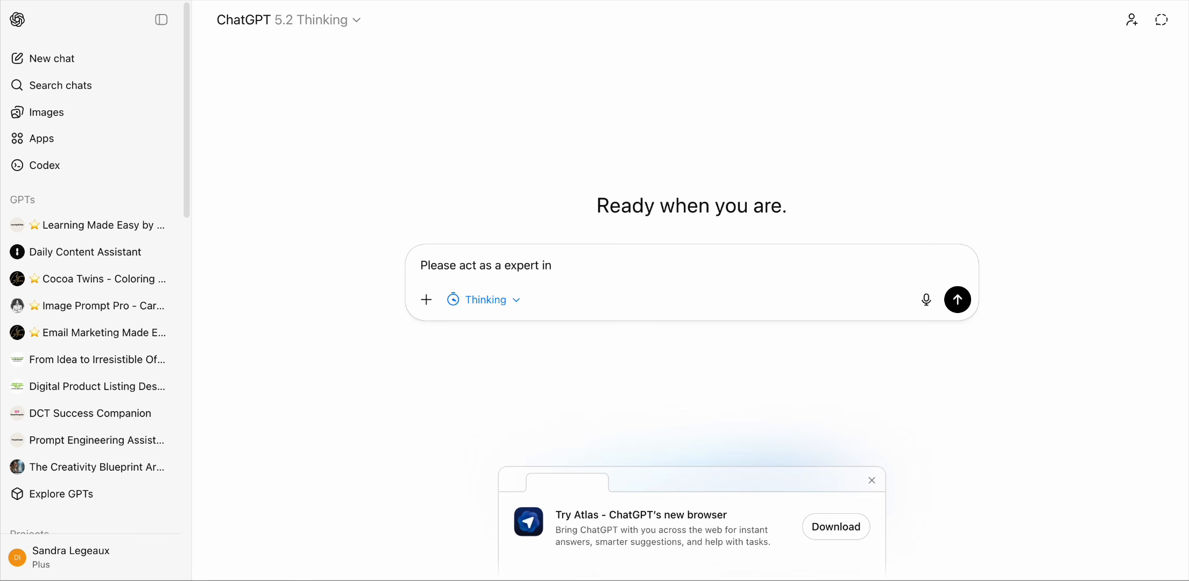
text(graphic art especi)
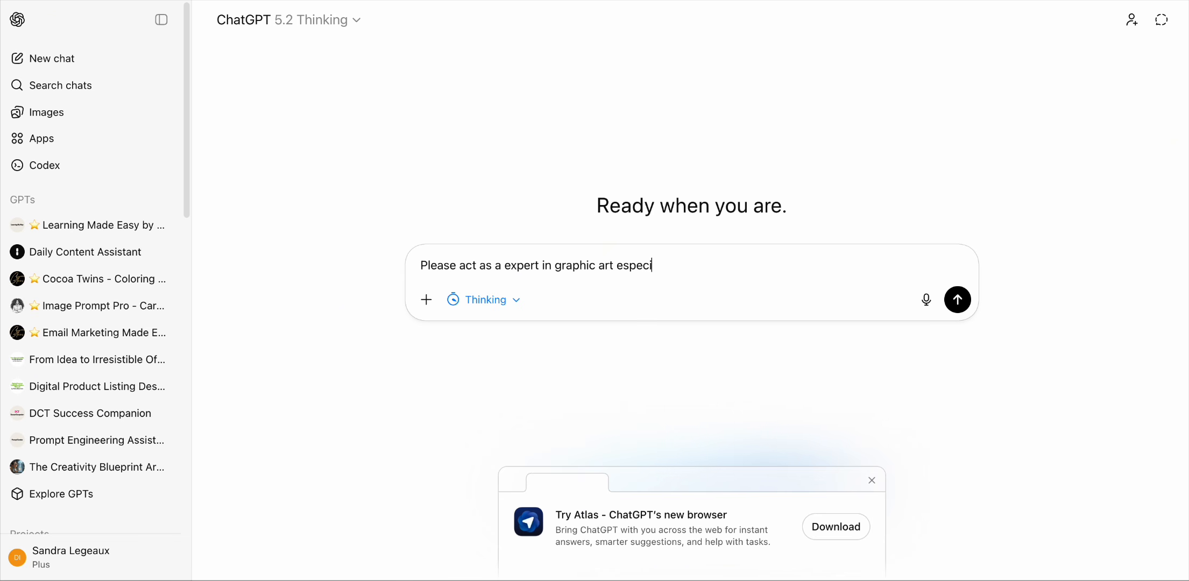
text(ally digital art. I need you to)
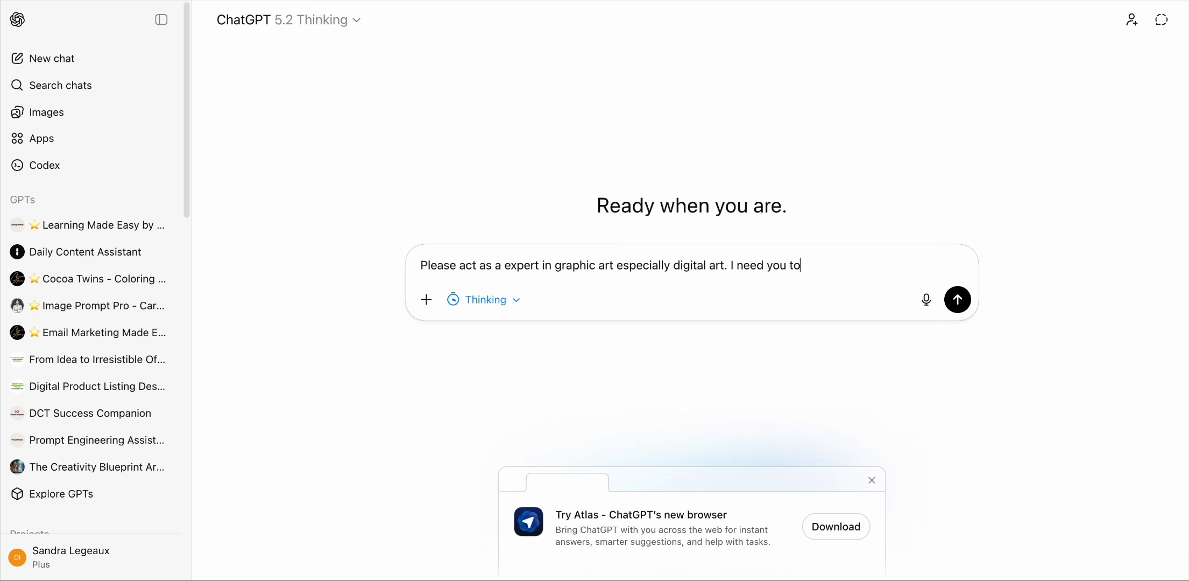
text( c)
Step: Continue the message with "write a prompt that will create a 20 piece digital paper."
key(BackSpace)
text(write a prompt that w)
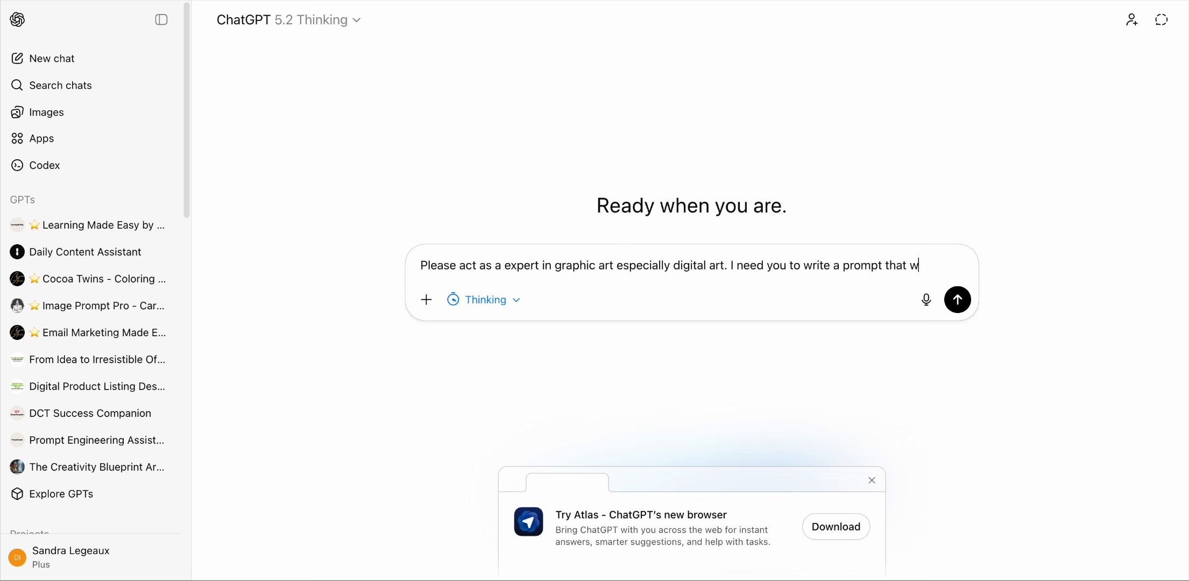
text(ill create)
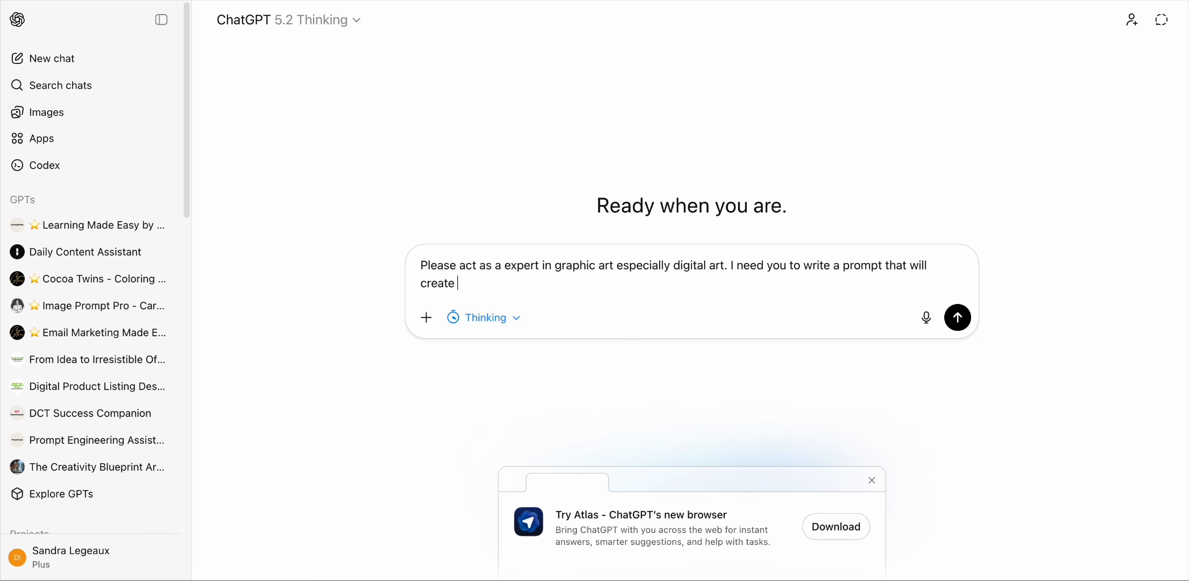
text( a 20 piece digital paga)
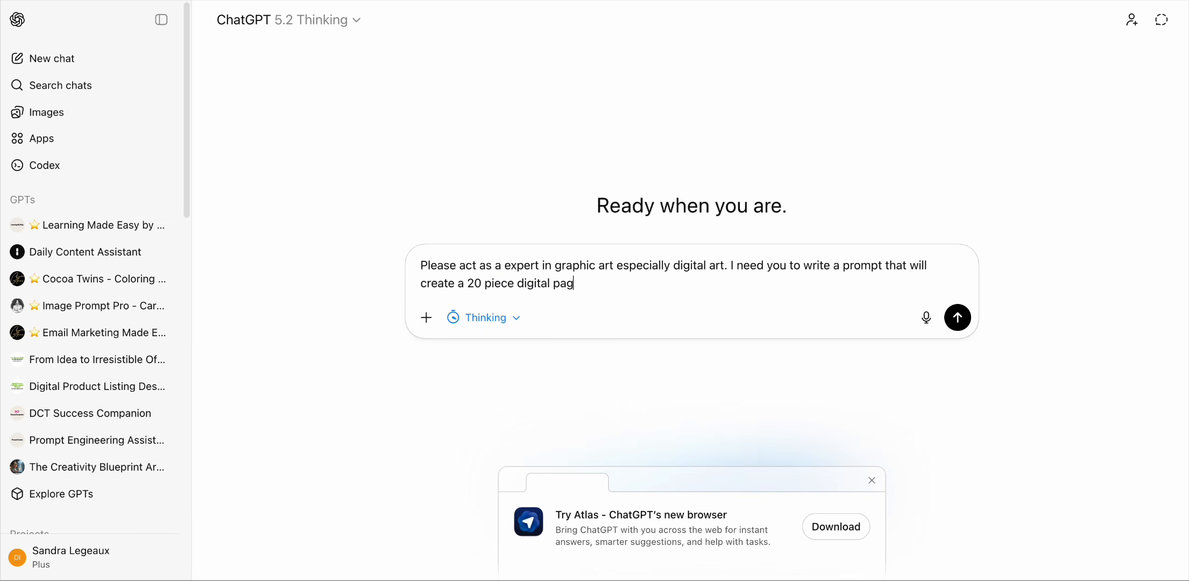
key(BackSpace)
key(BackSpace)
text(per. I need 3ight)
Step: Add "I need eight in zebra print and I need eight in foliage", correcting the misspelled word to foliage
key(BackSpace)
key(BackSpace)
key(BackSpace)
key(BackSpace)
key(BackSpace)
text(eight b)
key(BackSpace)
text(in ze)
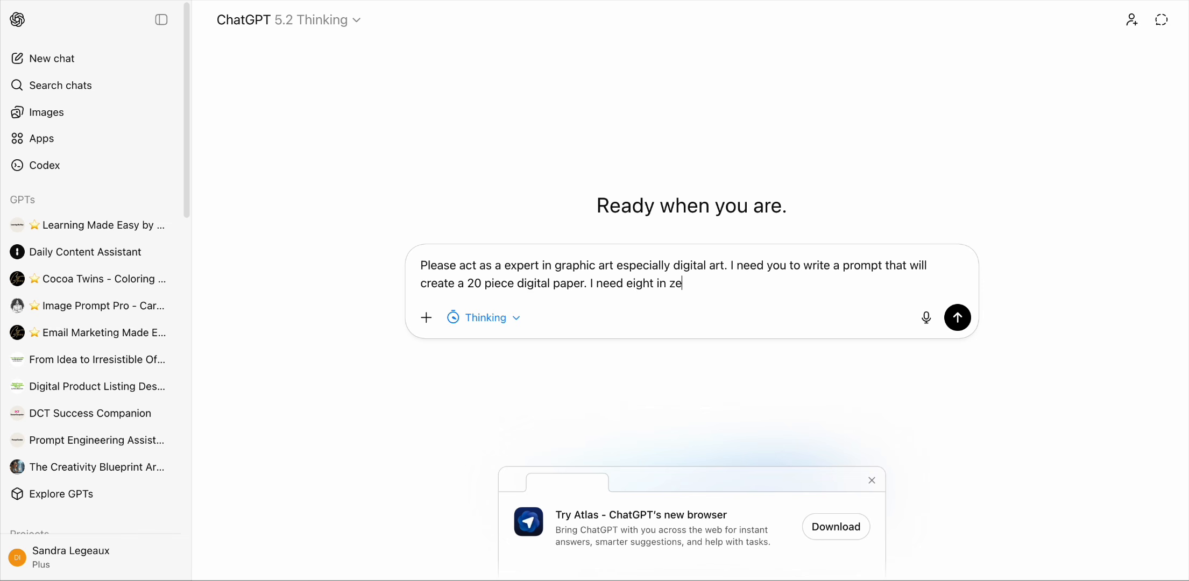
text(bra print and I need )
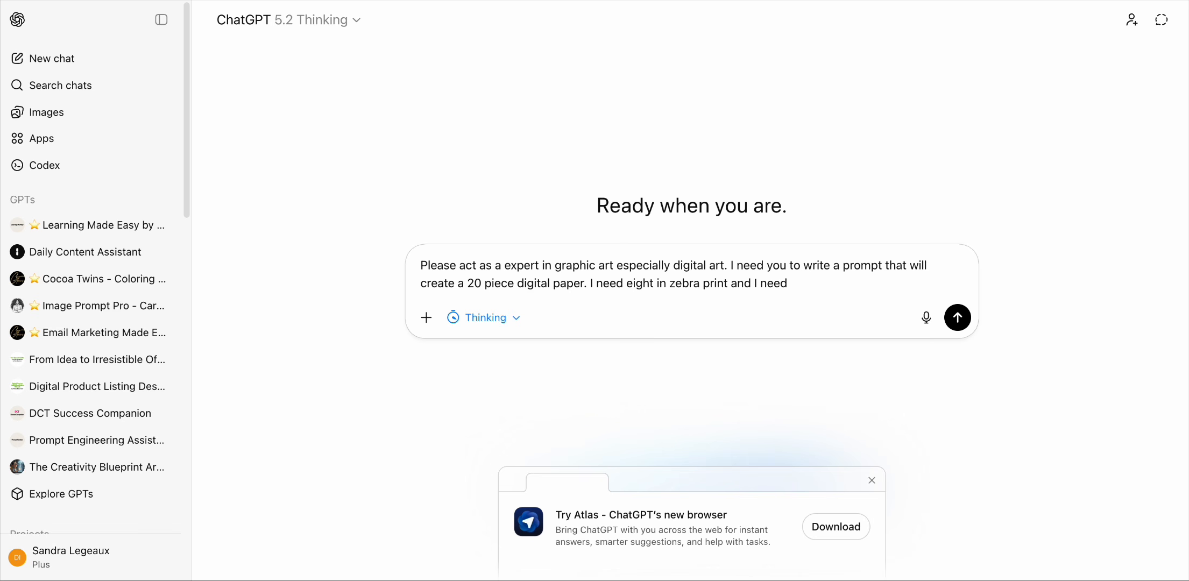
text(eight in follage)
right_click(847, 283)
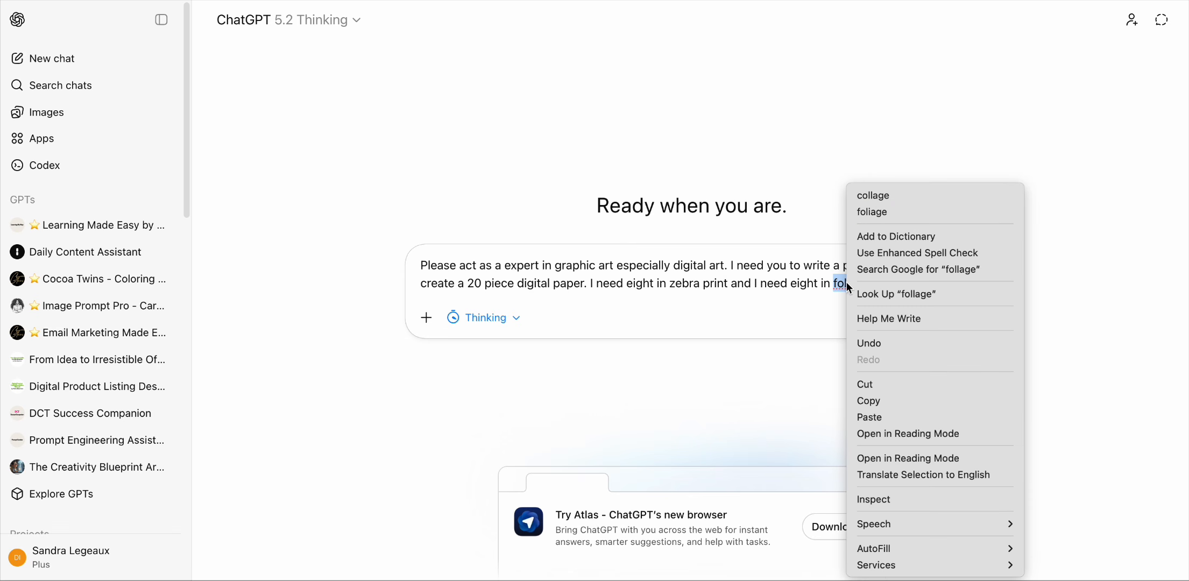
click(883, 212)
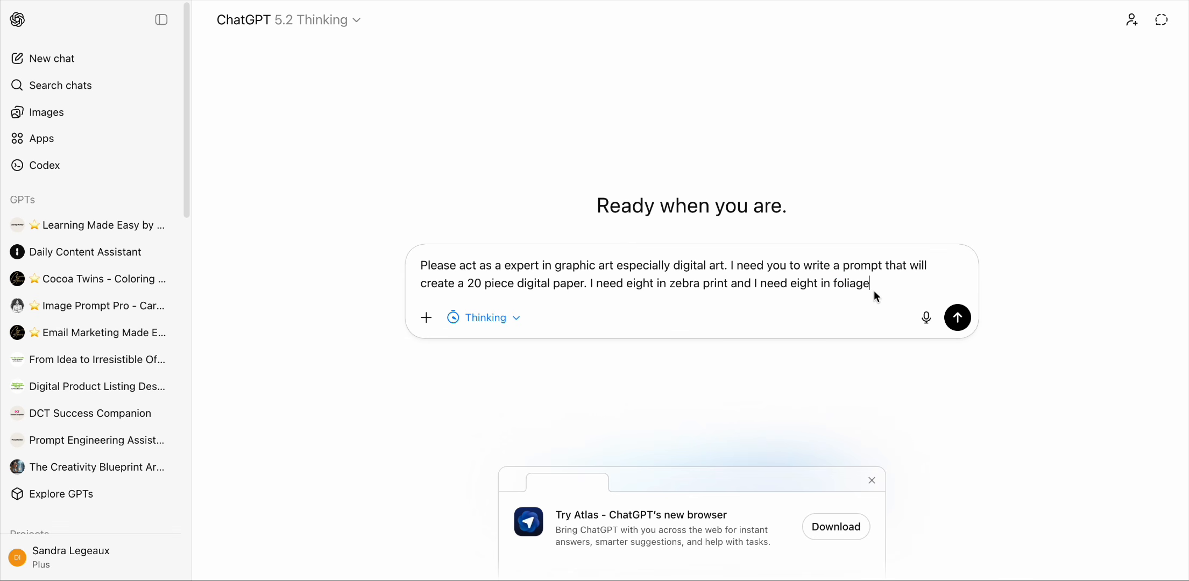
Step: Append "and I need 4 solid cheets. My color are" to the message
text(and I n)
text(eed )
text(4 so)
text(il)
text(d)
key(BackSpace)
key(BackSpace)
key(BackSpace)
key(BackSpace)
text(lid che)
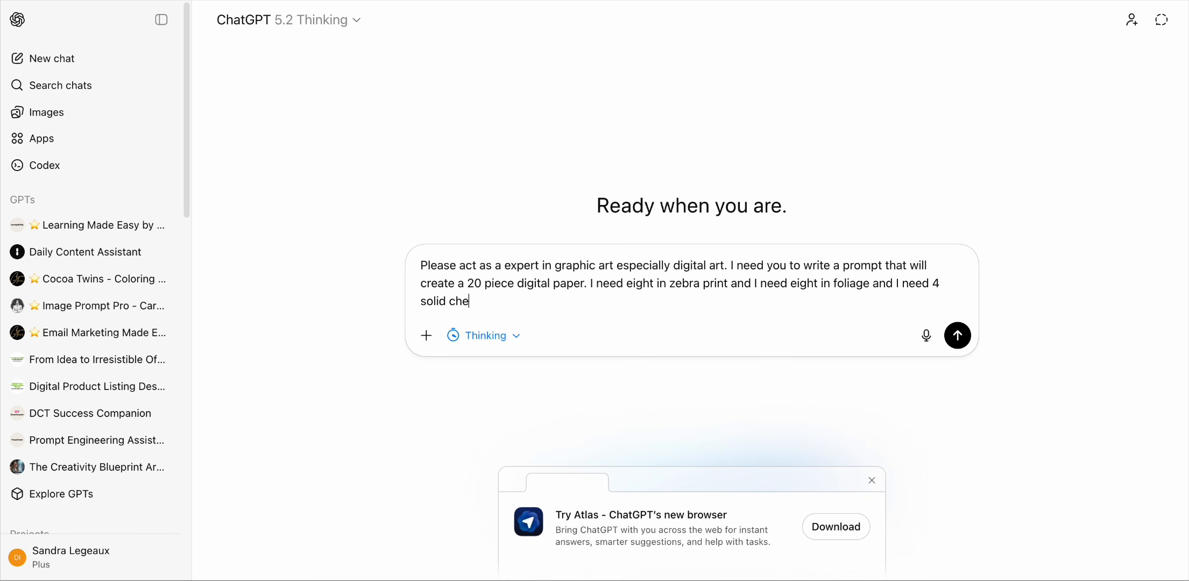
text(ets. Mu)
key(BackSpace)
text(y color are)
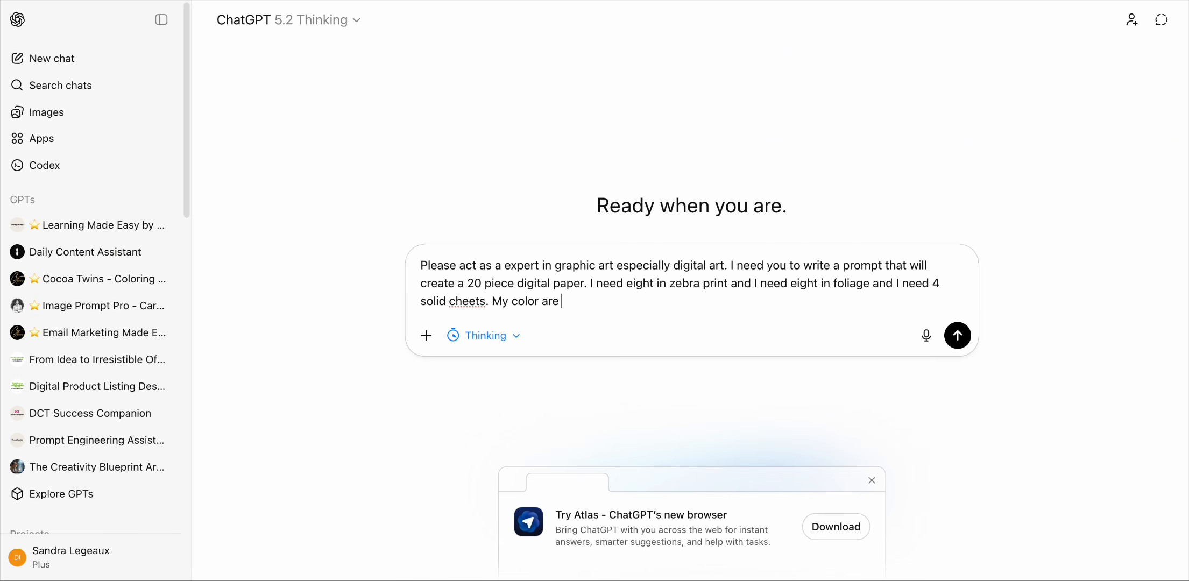
Step: List the colours "pink, green, blue and beige." in the message
text(pink, green, blue)
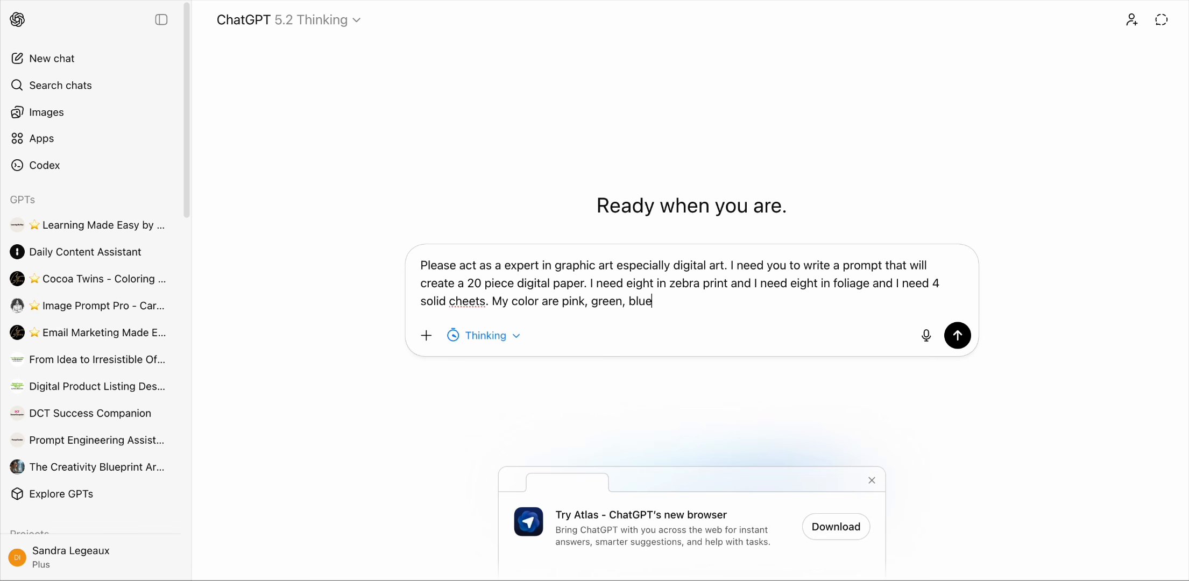
text(and beige. I need a)
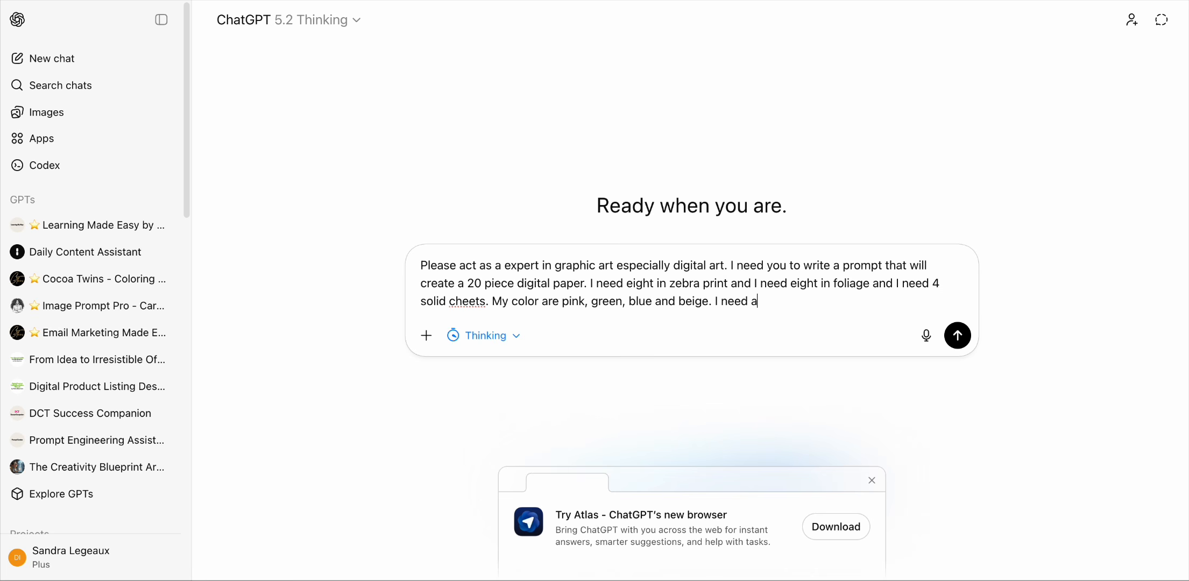
text(t le)
Step: Finish with "I need at least 20 different prompts for each sheet." and send the message
key(BackSpace)
key(BackSpace)
key(BackSpace)
text(st 20 different pr)
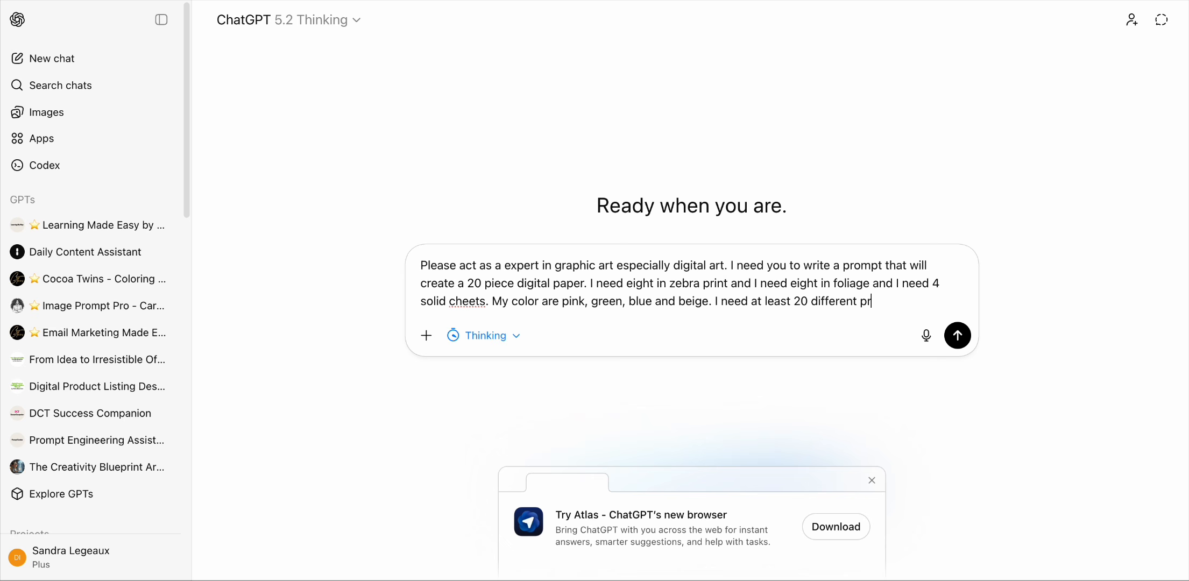
text(ompts for eac s)
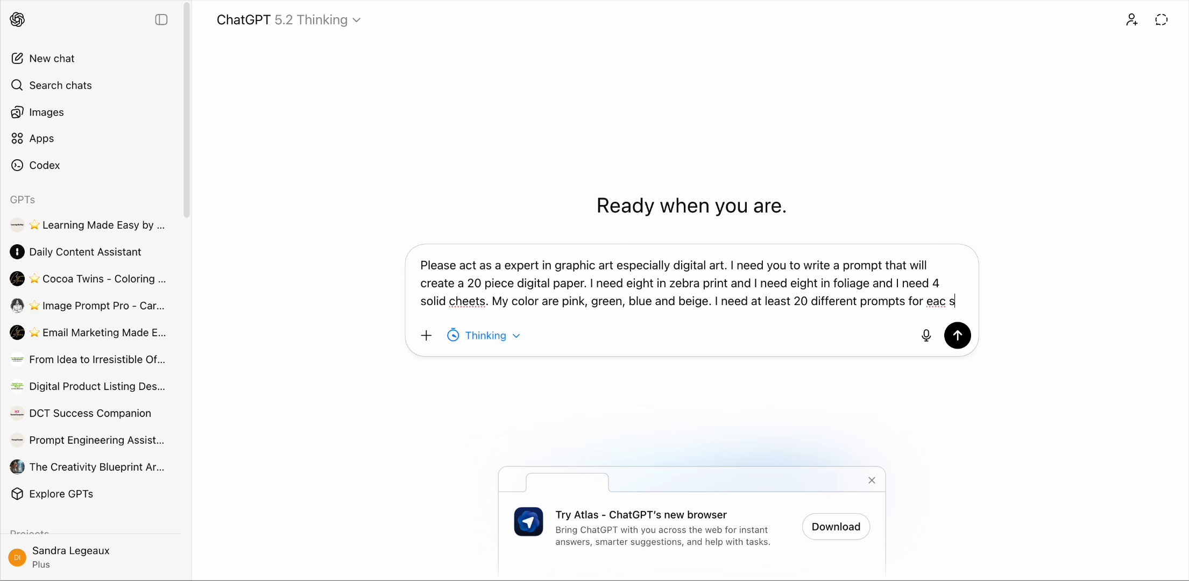
key(BackSpace)
key(BackSpace)
text(h sheet.)
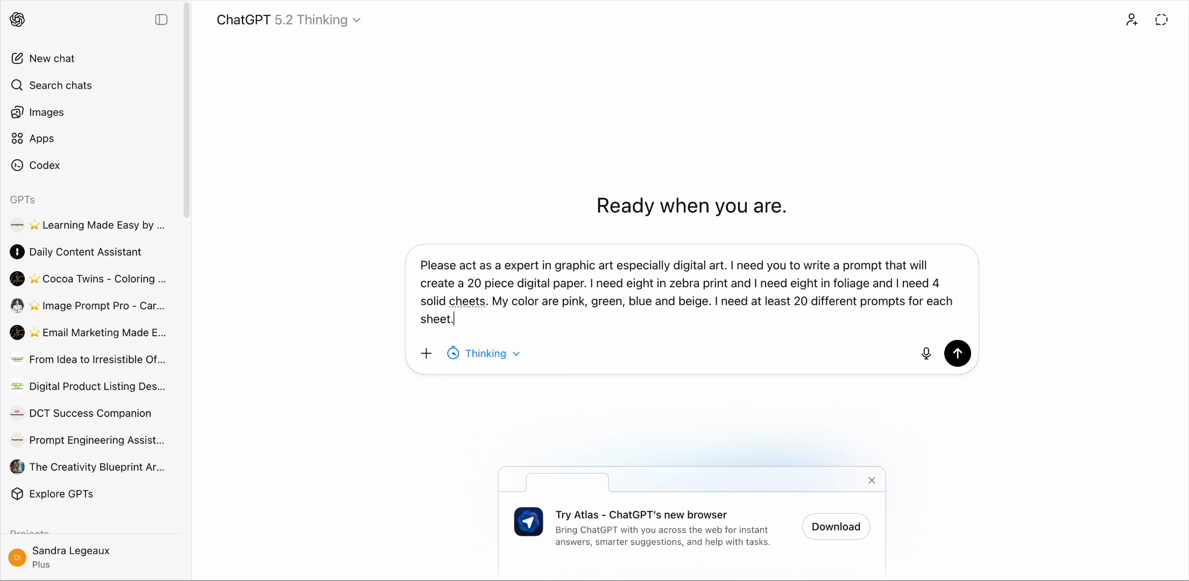
key(Return)
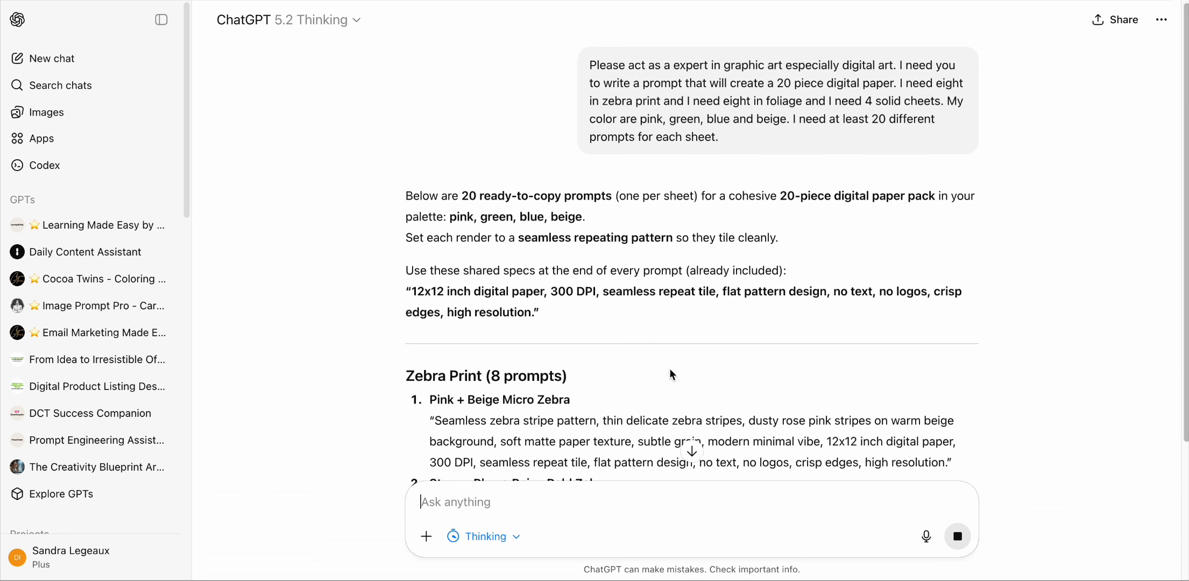
Step: Scroll through the reply to read the zebra print prompts
scroll(624, 374, down, 4)
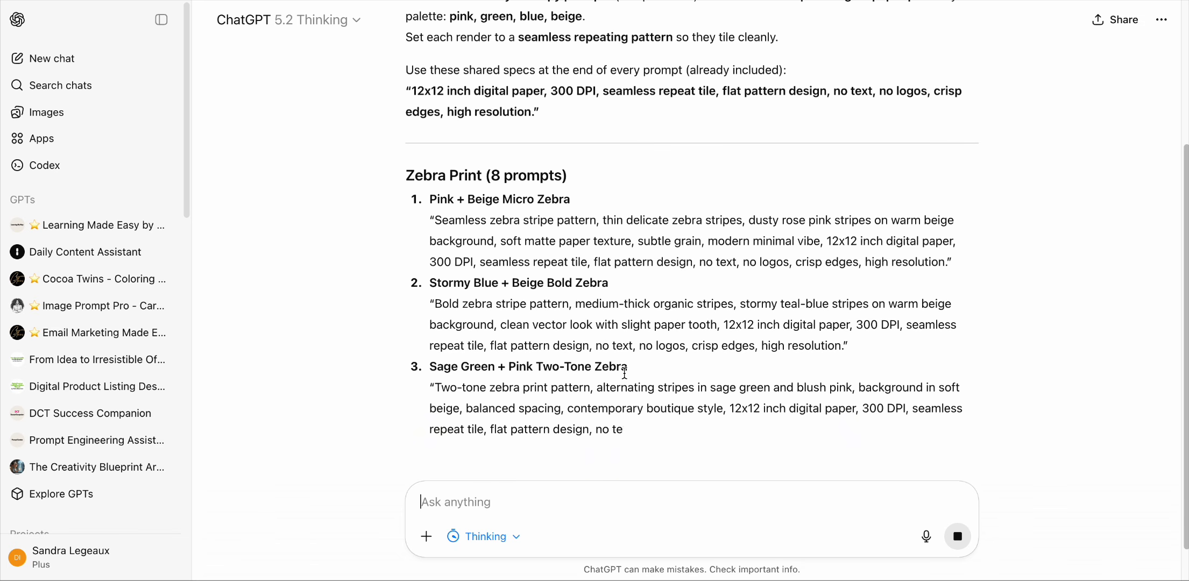
scroll(624, 373, down, 2)
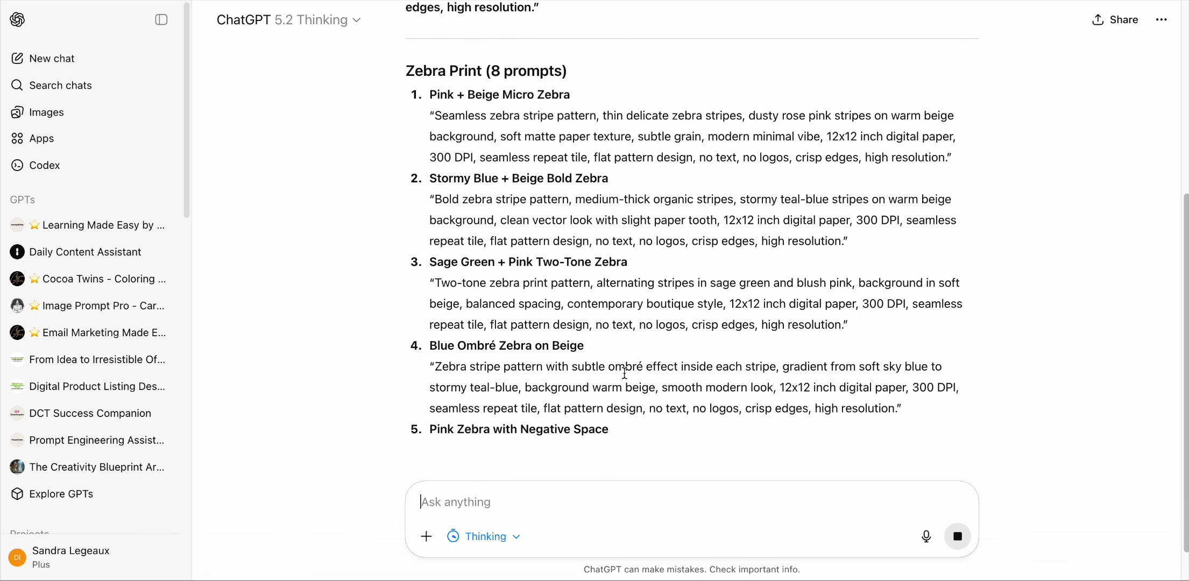
scroll(624, 373, down, 5)
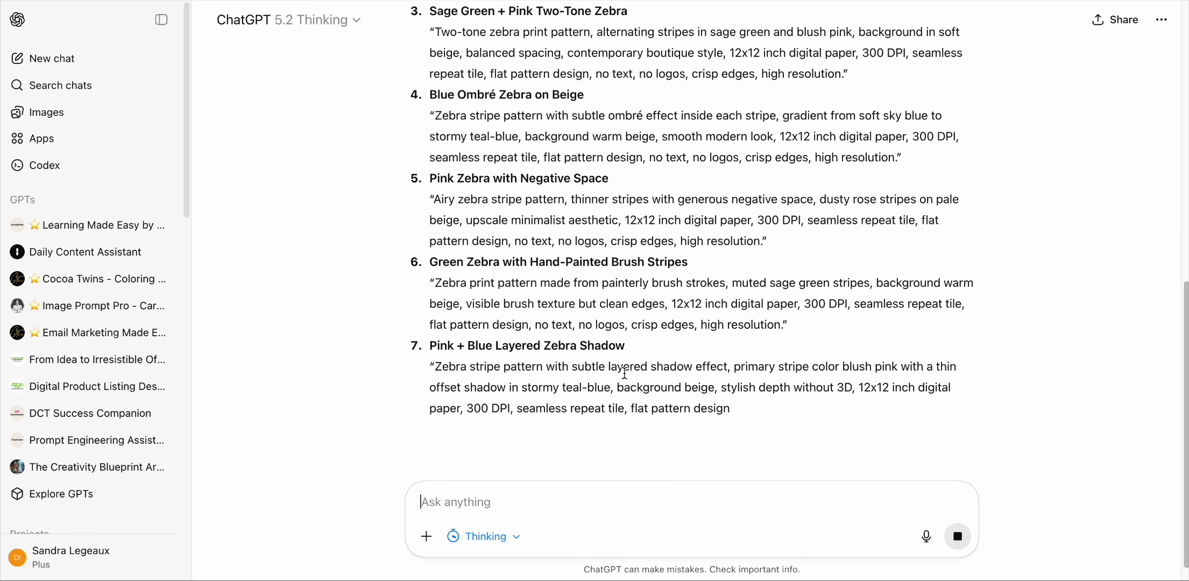
scroll(624, 374, down, 3)
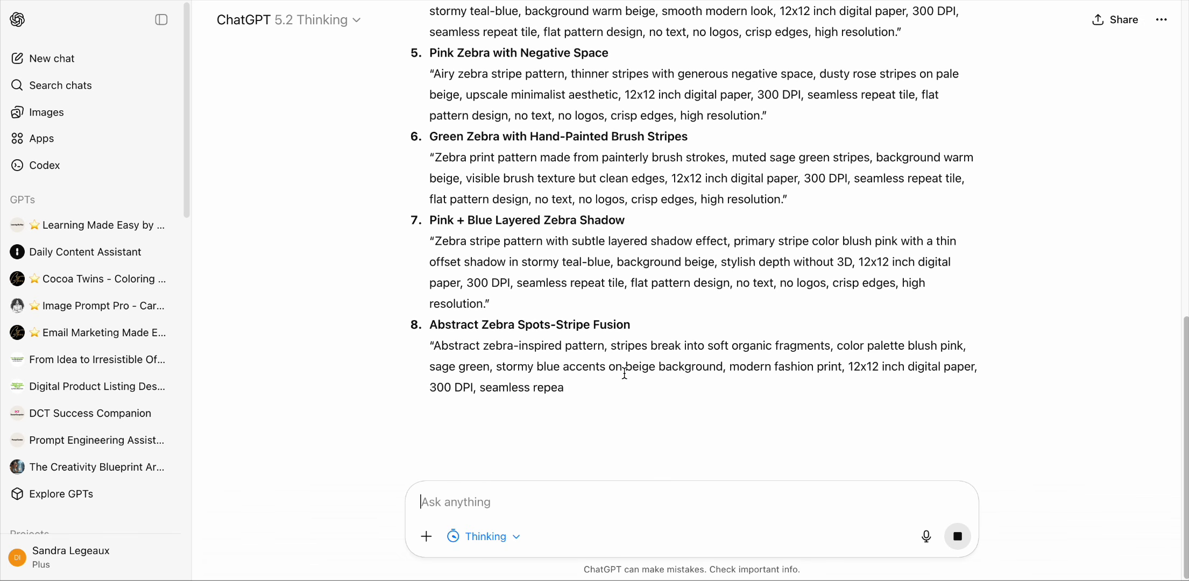
scroll(624, 371, down, 2)
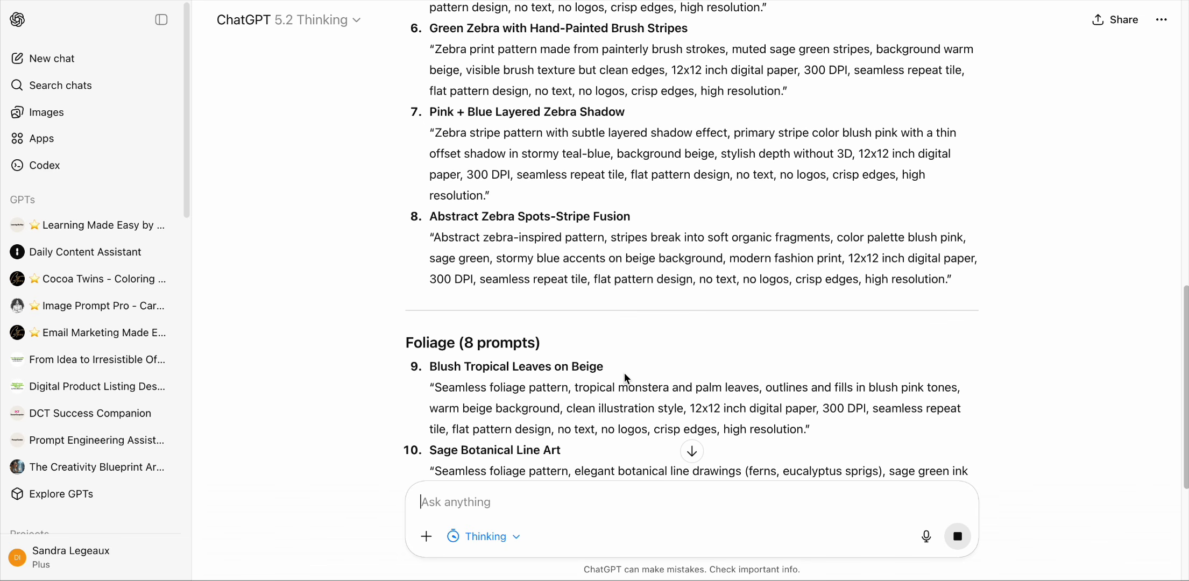
scroll(625, 378, down, 5)
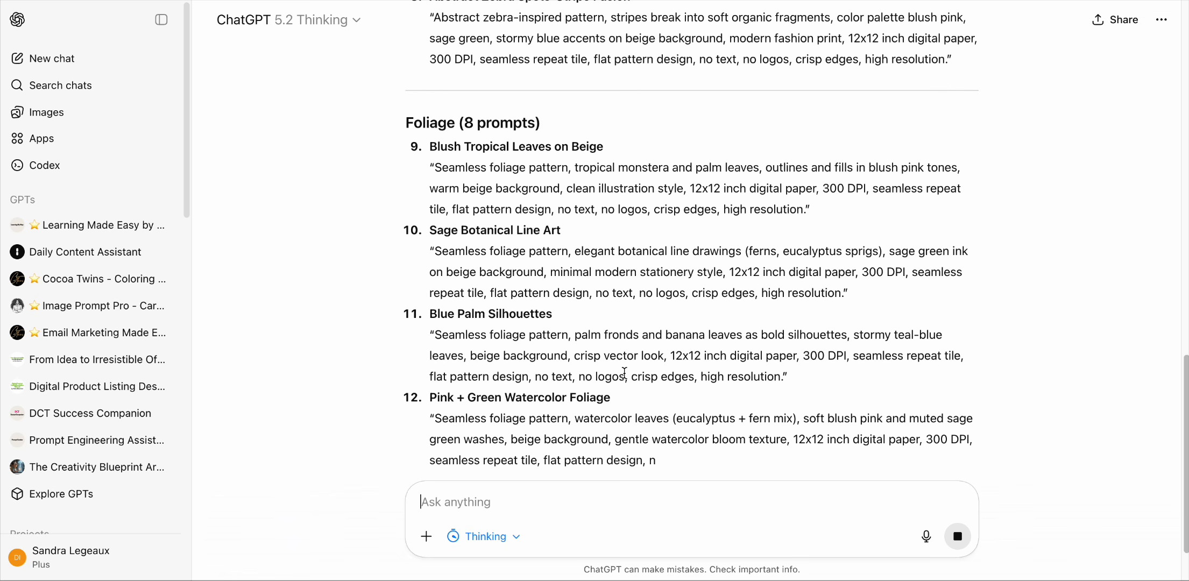
Step: Continue reading the foliage and solid sheet prompts in the reply
scroll(624, 372, down, 2)
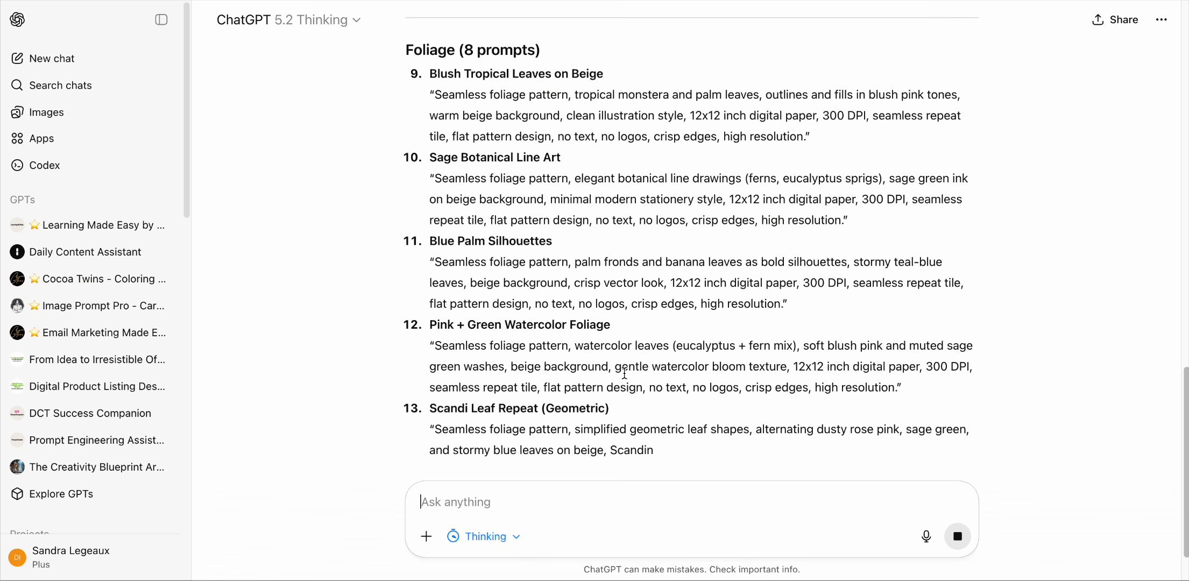
scroll(624, 372, down, 4)
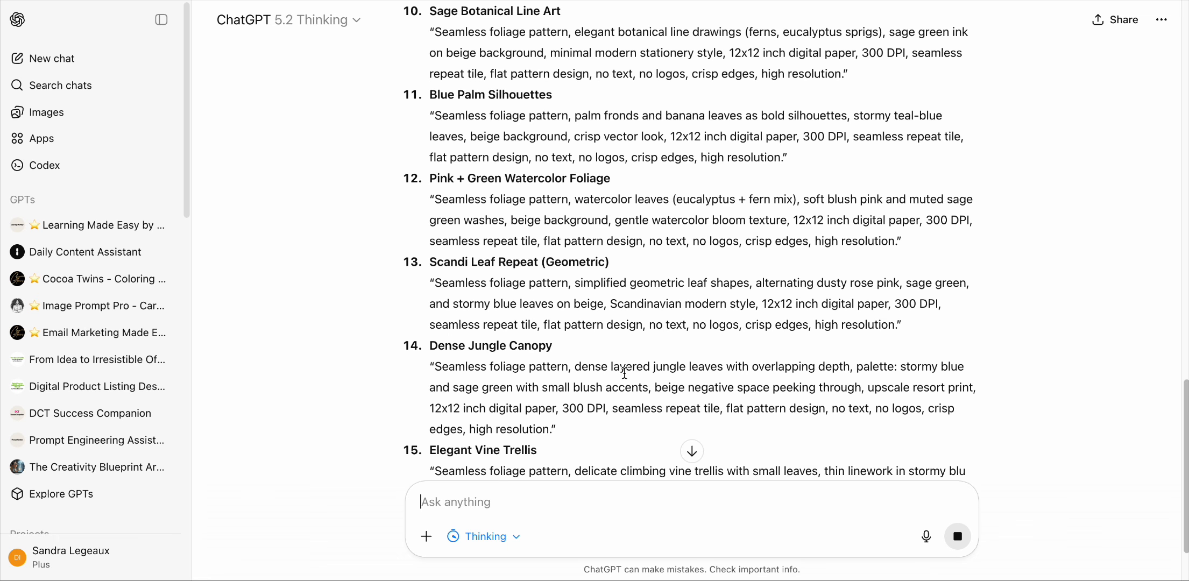
scroll(624, 372, down, 5)
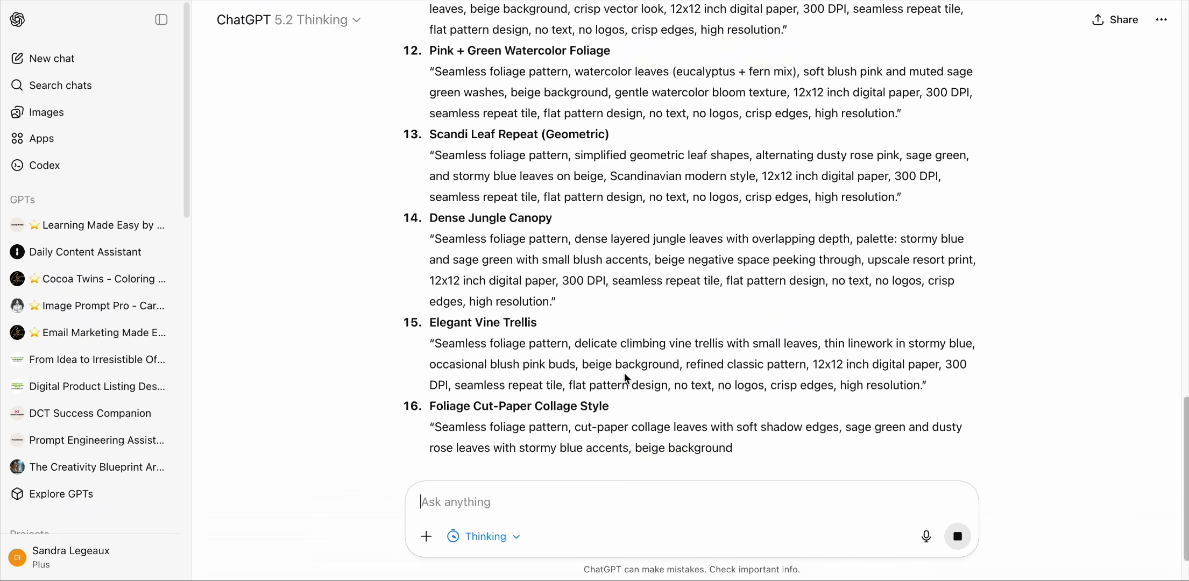
scroll(624, 372, down, 3)
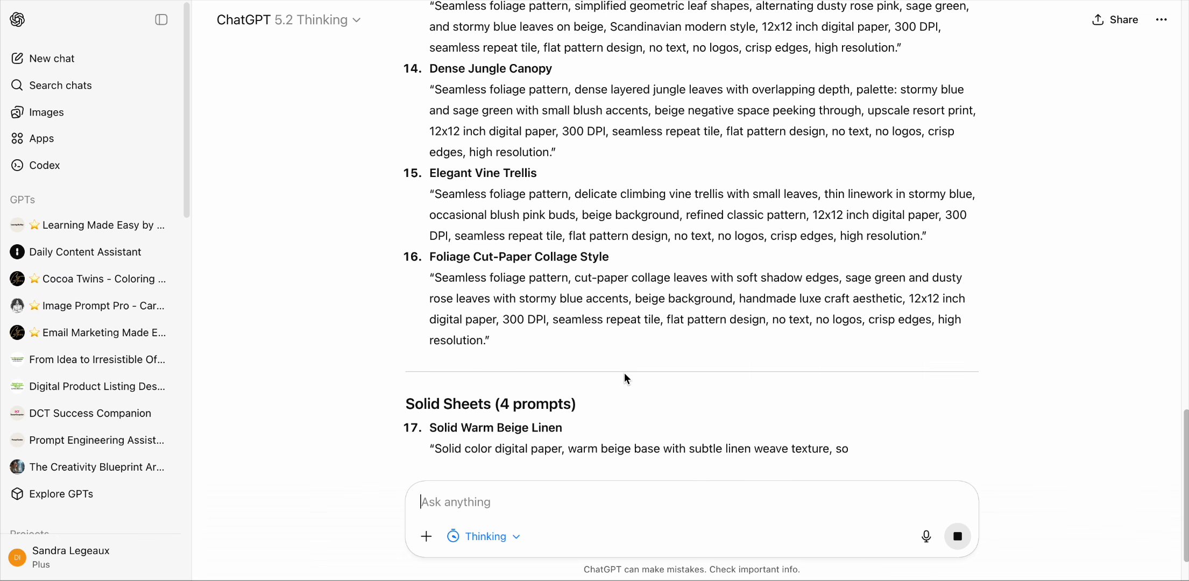
scroll(624, 376, down, 5)
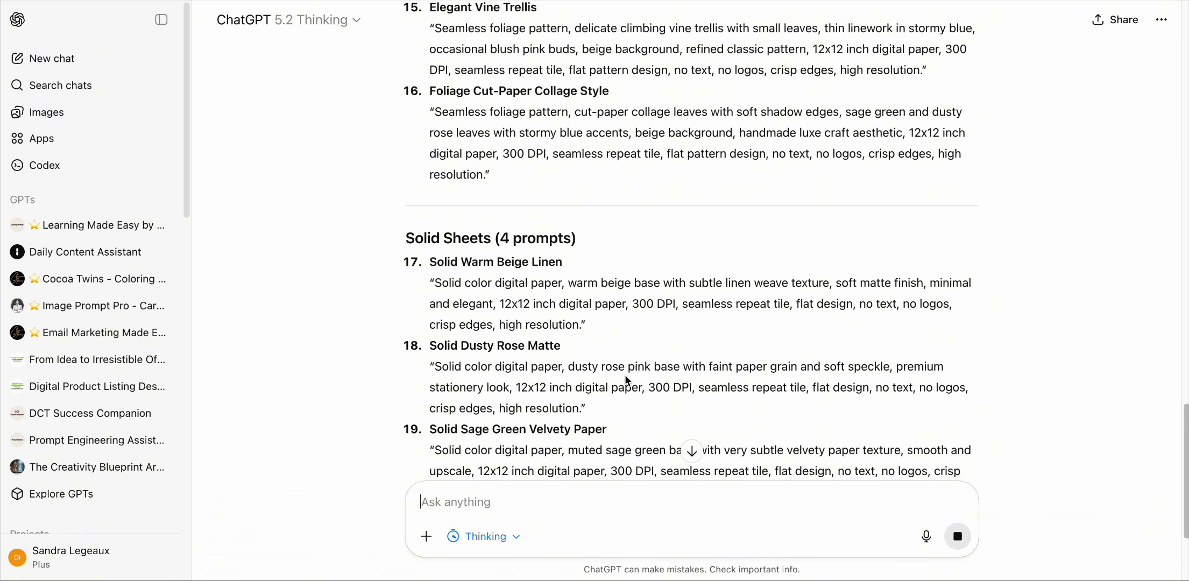
scroll(626, 377, down, 2)
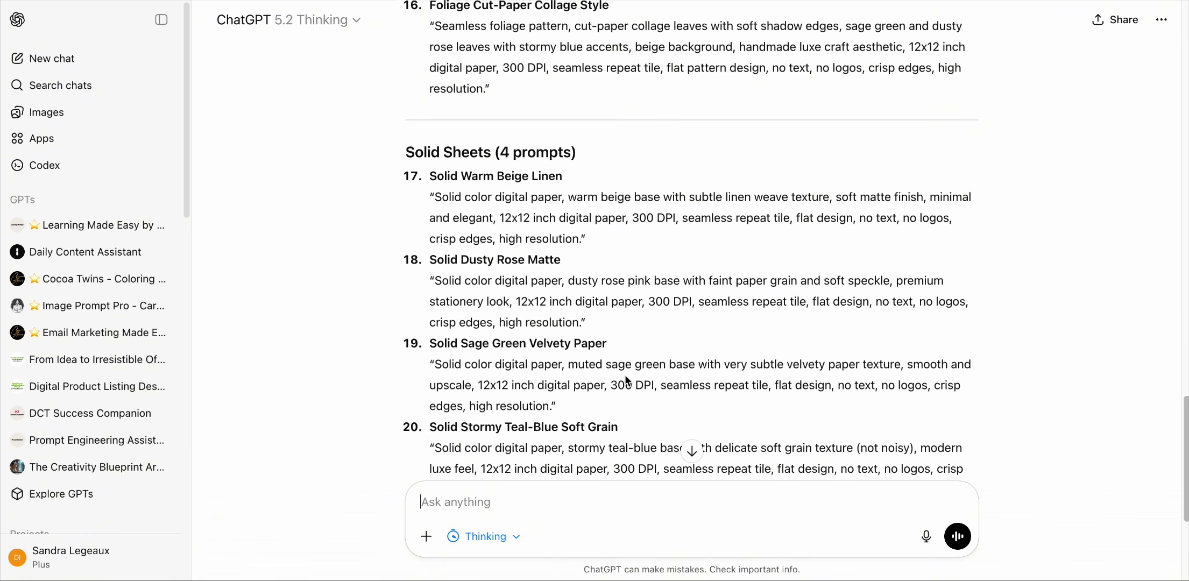
scroll(626, 380, down, 2)
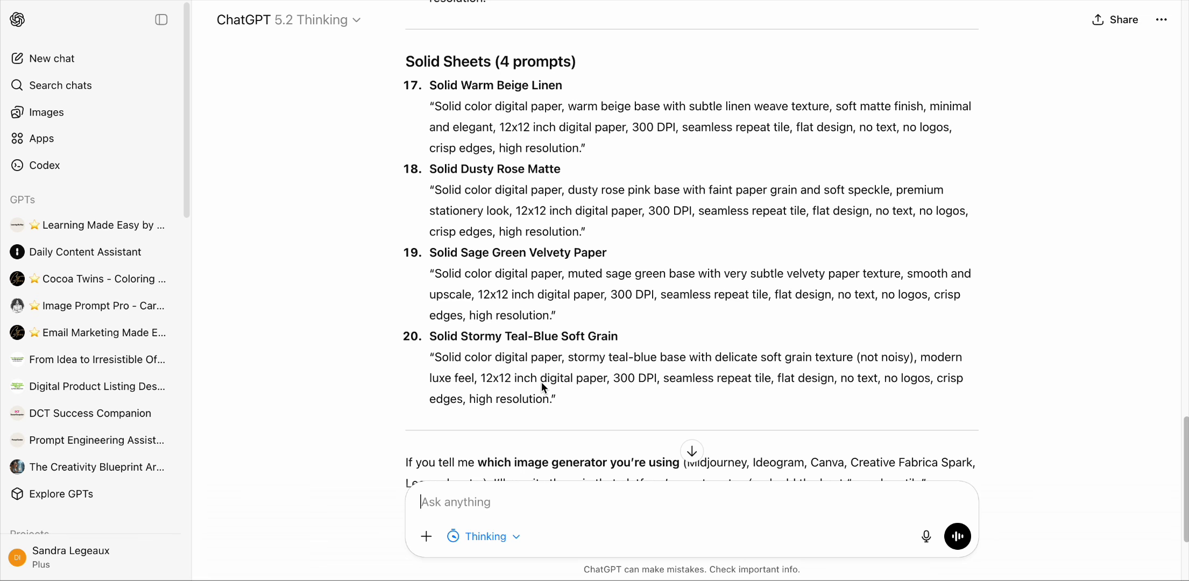
Step: Copy the first zebra prompt, Pink + Beige Micro Zebra, from the reply
scroll(542, 382, up, 8)
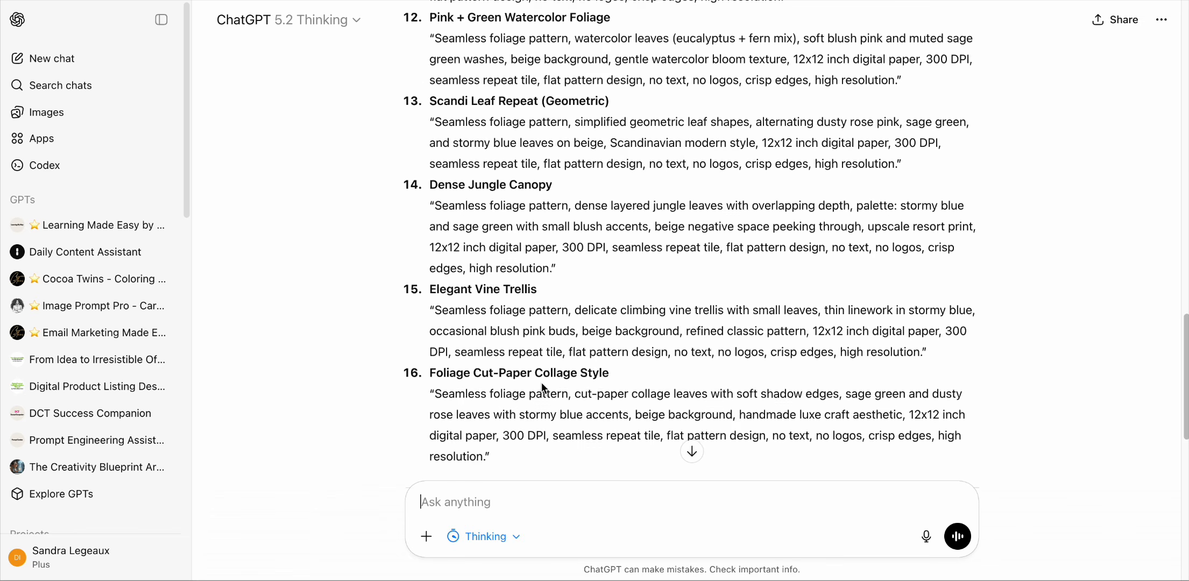
scroll(543, 384, up, 20)
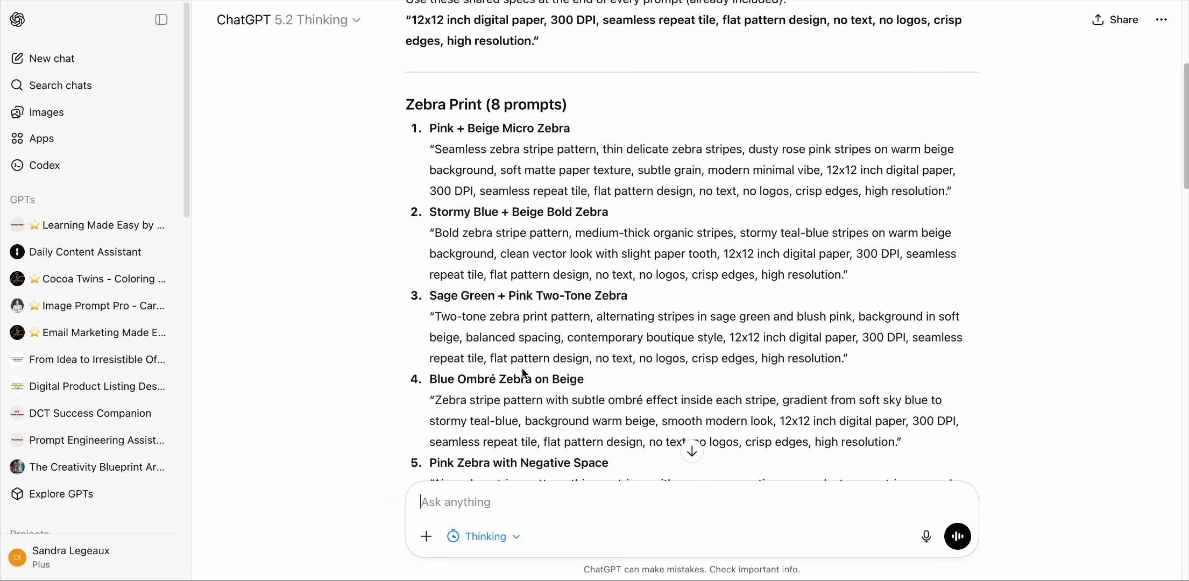
scroll(522, 369, up, 5)
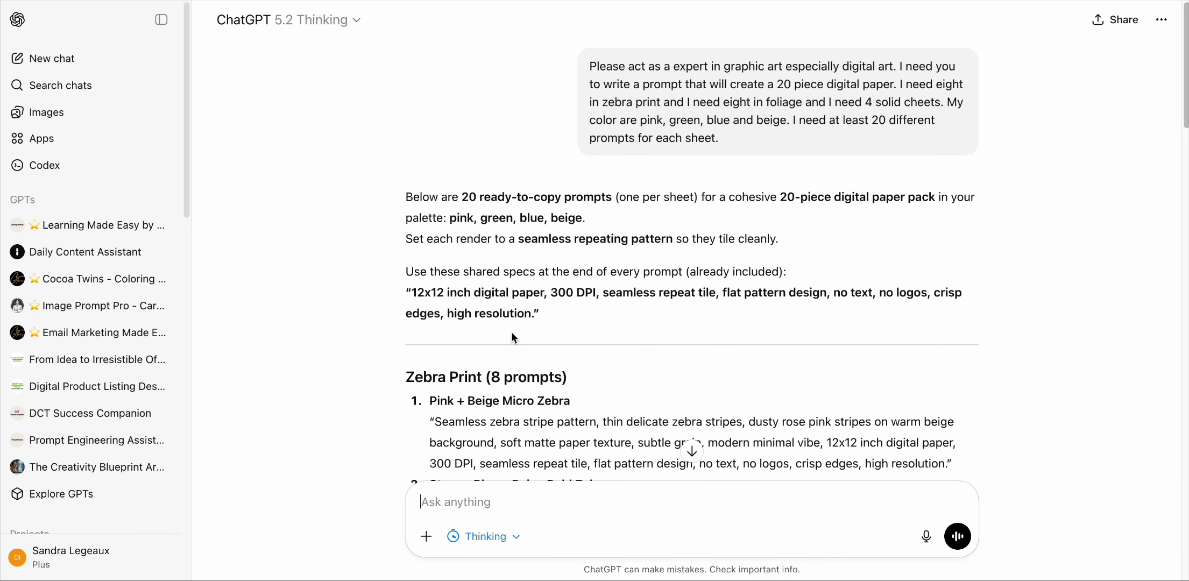
scroll(539, 407, down, 2)
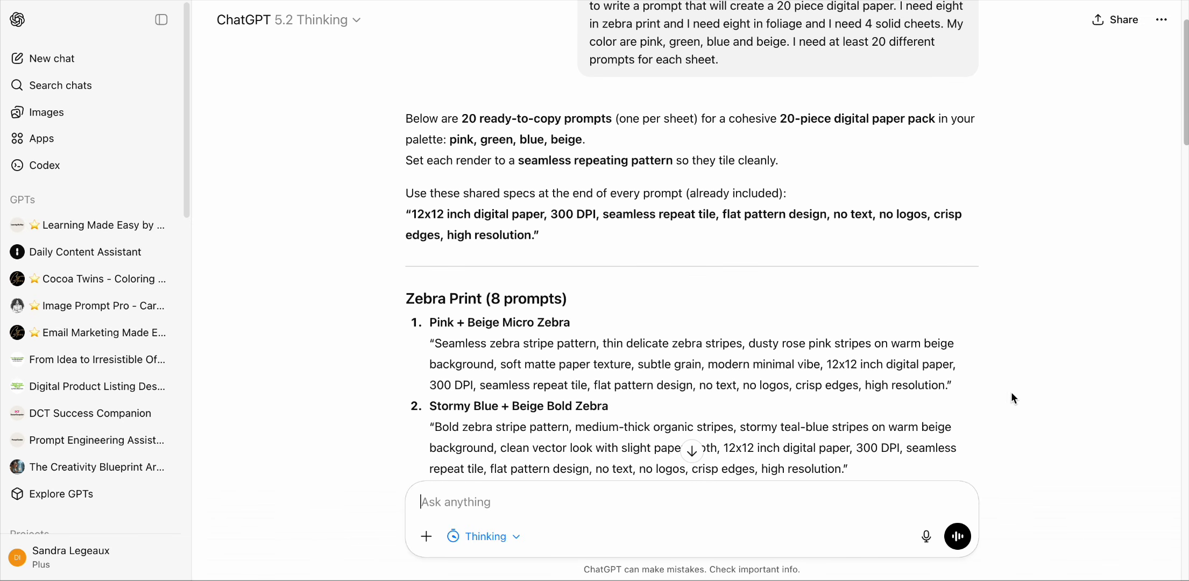
drag(960, 388, 421, 351)
right_click(473, 355)
click(529, 392)
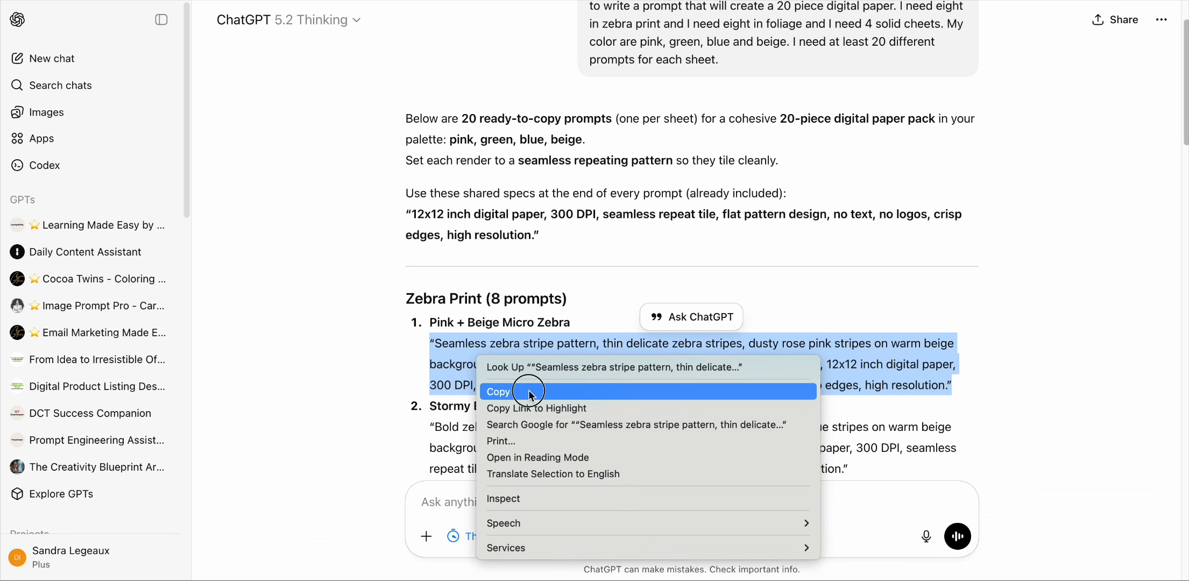
Step: Switch to Artistly, start a Create From Prompt design in AI Image Designer v6, and paste the zebra prompt
key(ctrl+Tab)
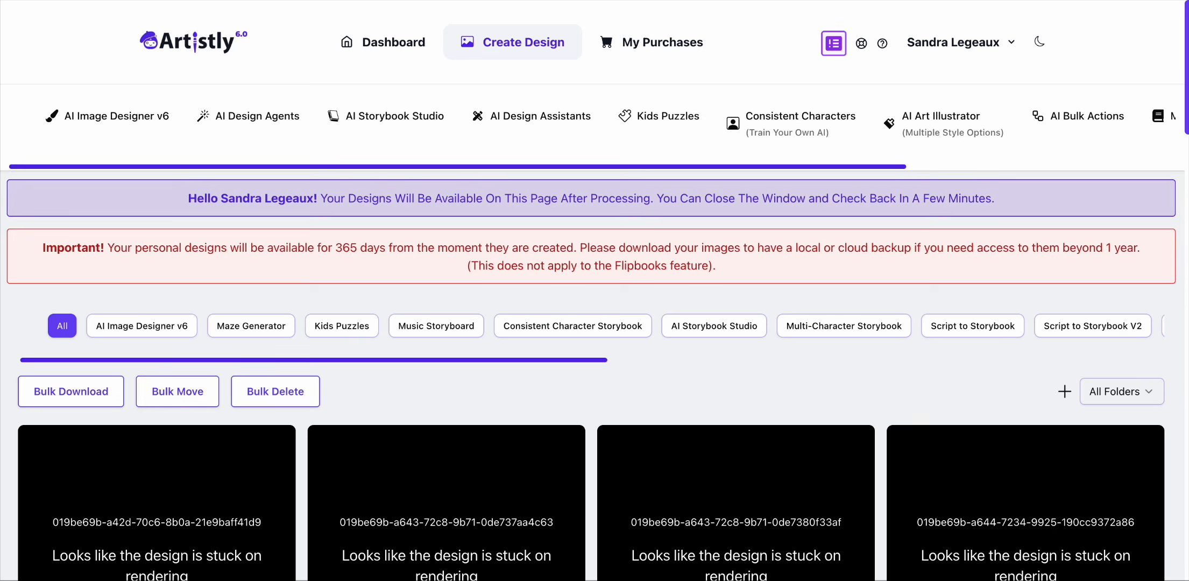
click(143, 116)
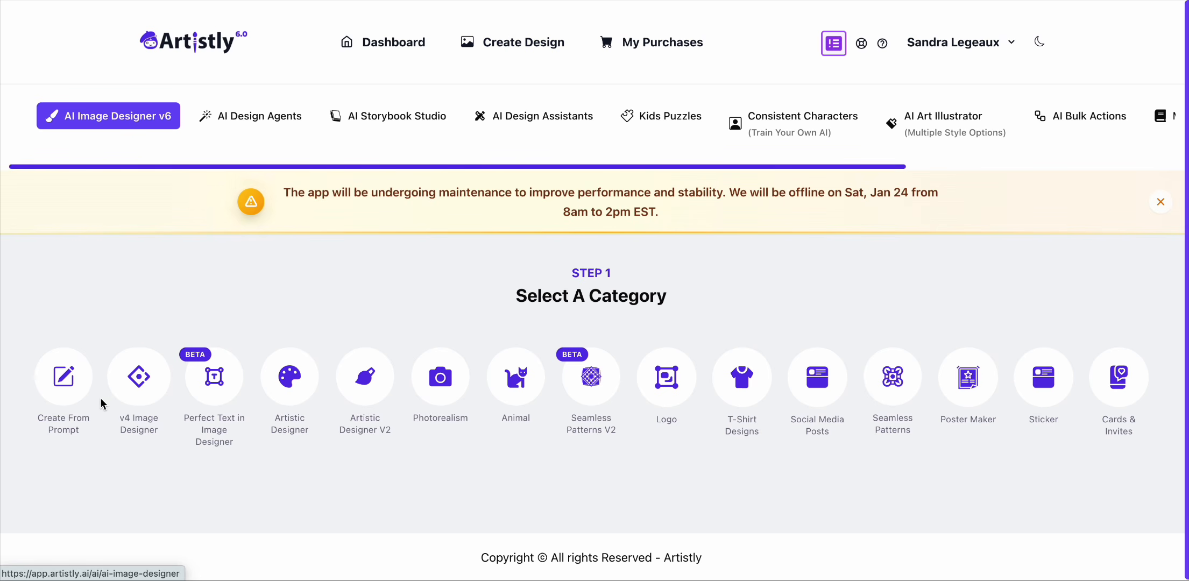
click(63, 396)
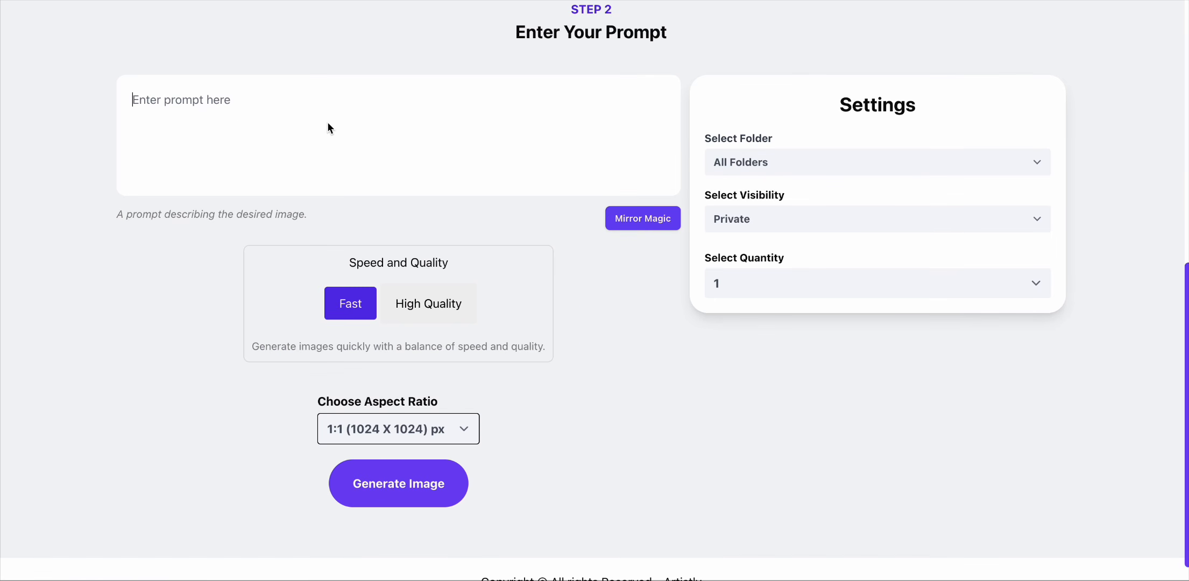
right_click(329, 123)
click(415, 247)
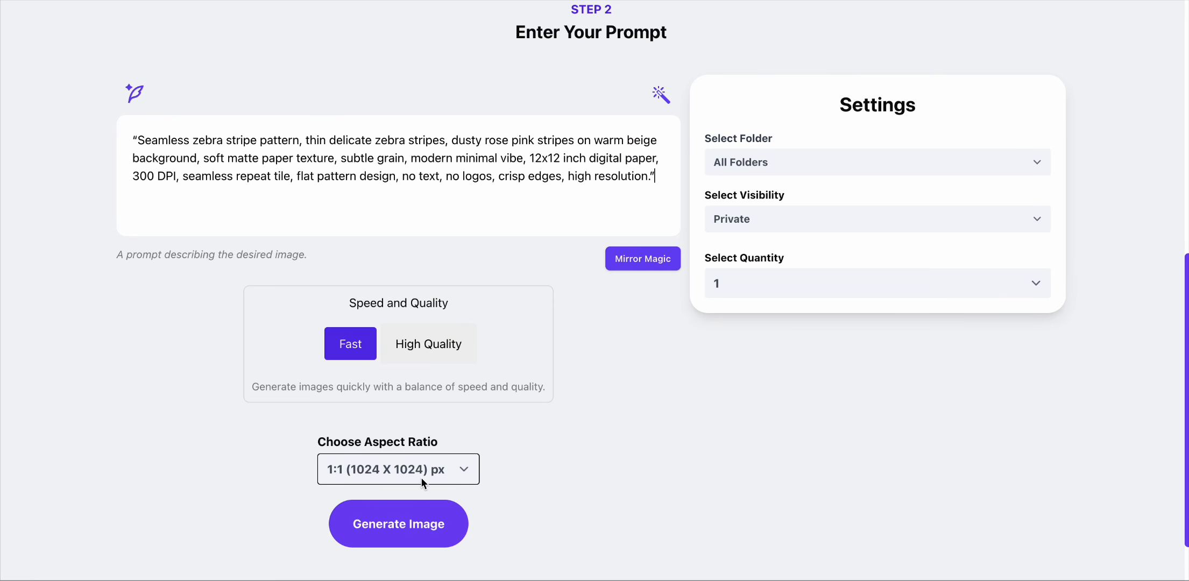
Step: Set the image quantity to 4 and generate the images
click(802, 283)
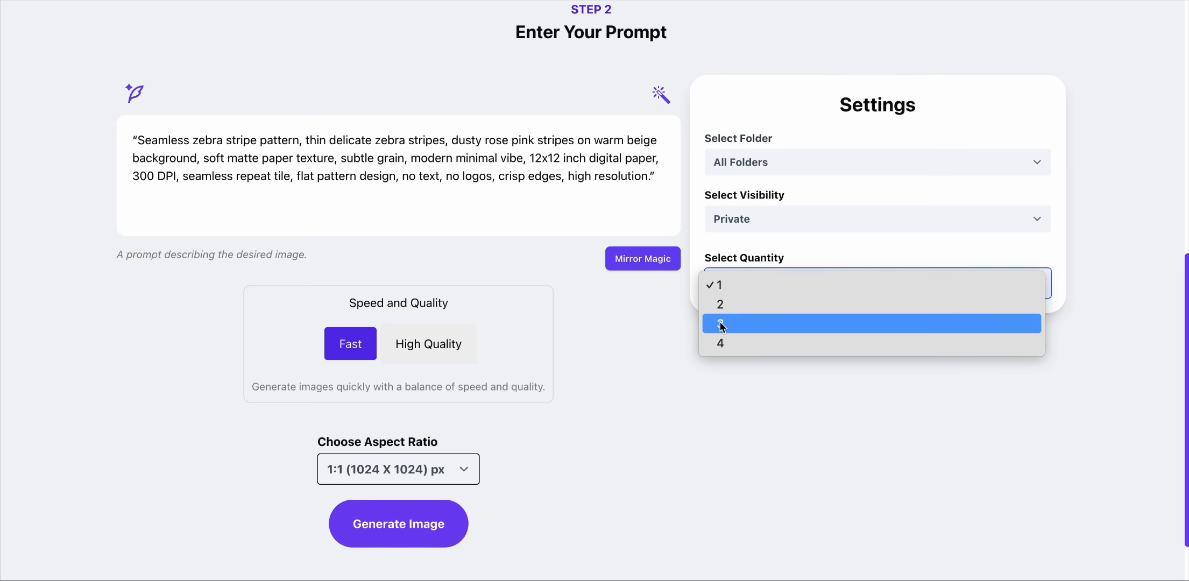
click(614, 327)
key(4)
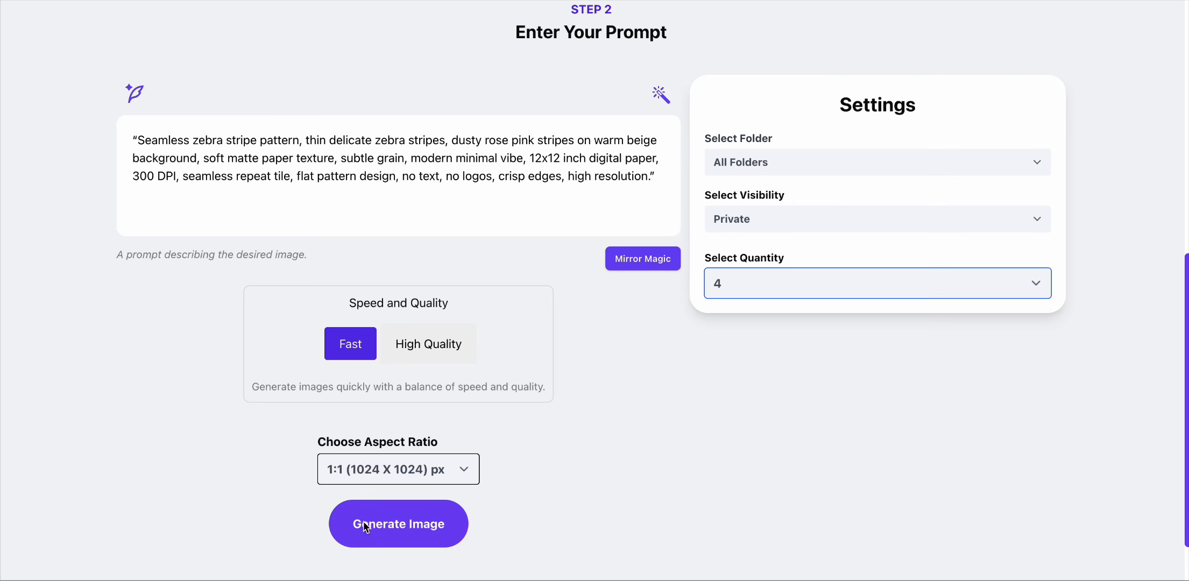
click(398, 525)
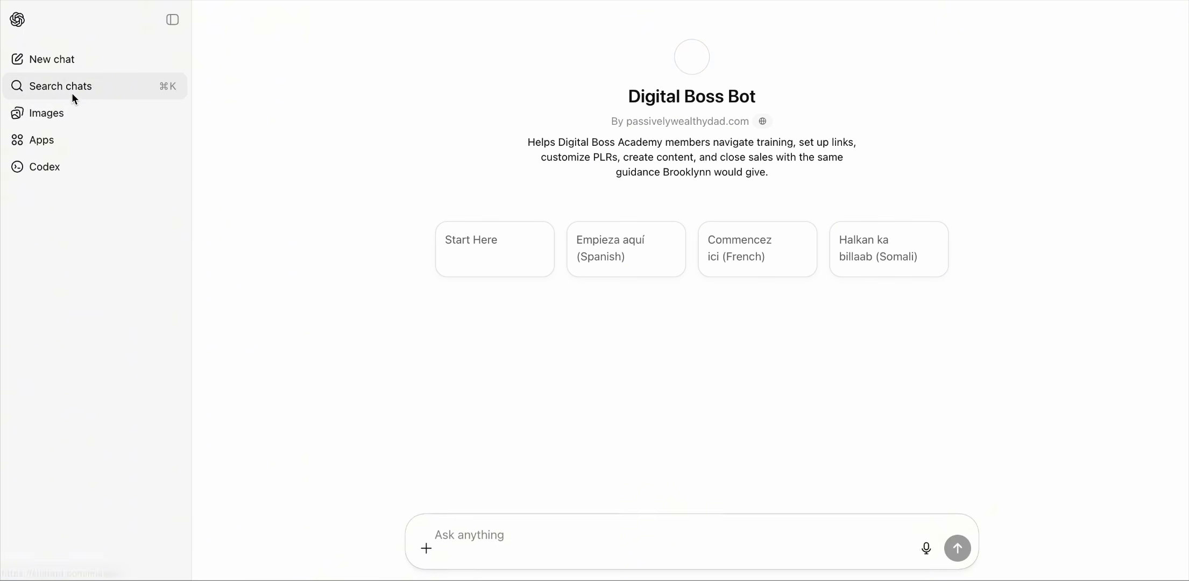
Step: Open ChatGPT Images, paste the same zebra prompt and submit it to generate an image
click(57, 115)
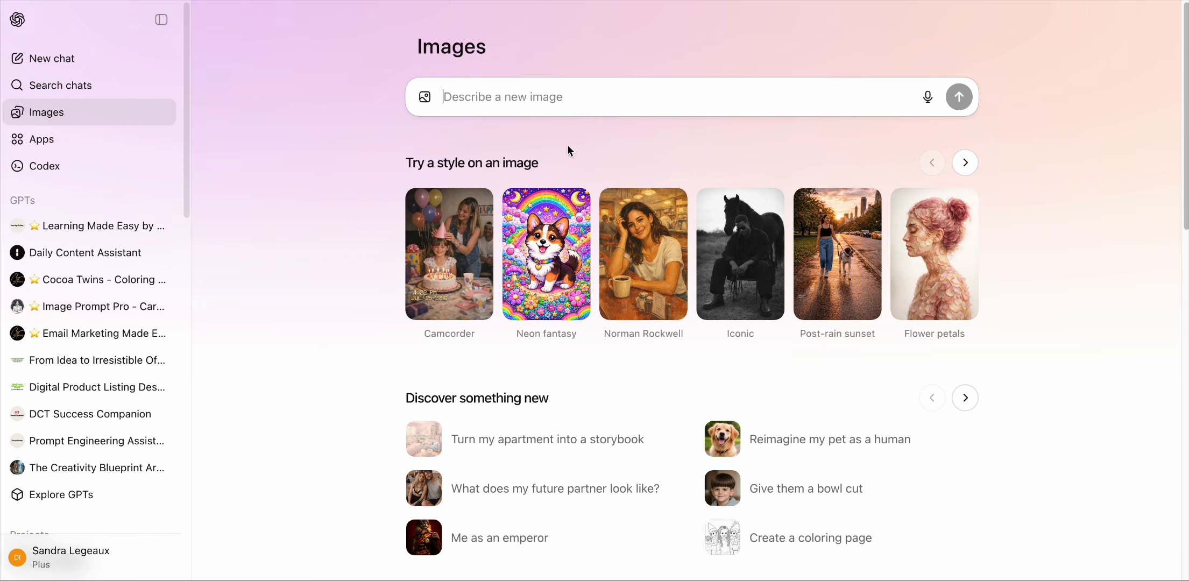
right_click(536, 98)
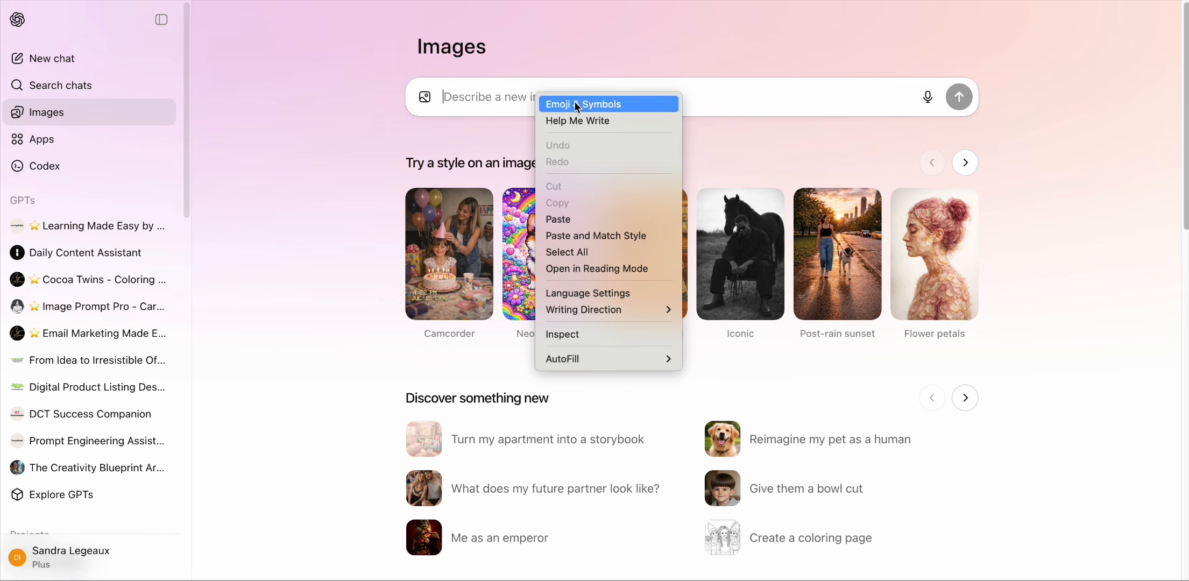
click(600, 218)
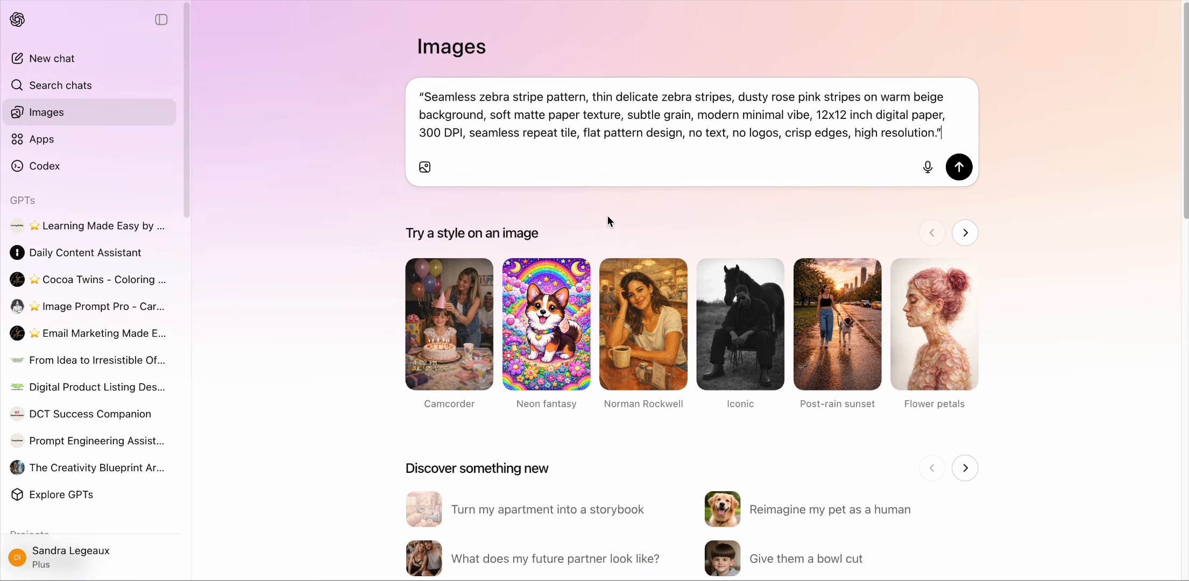
click(959, 167)
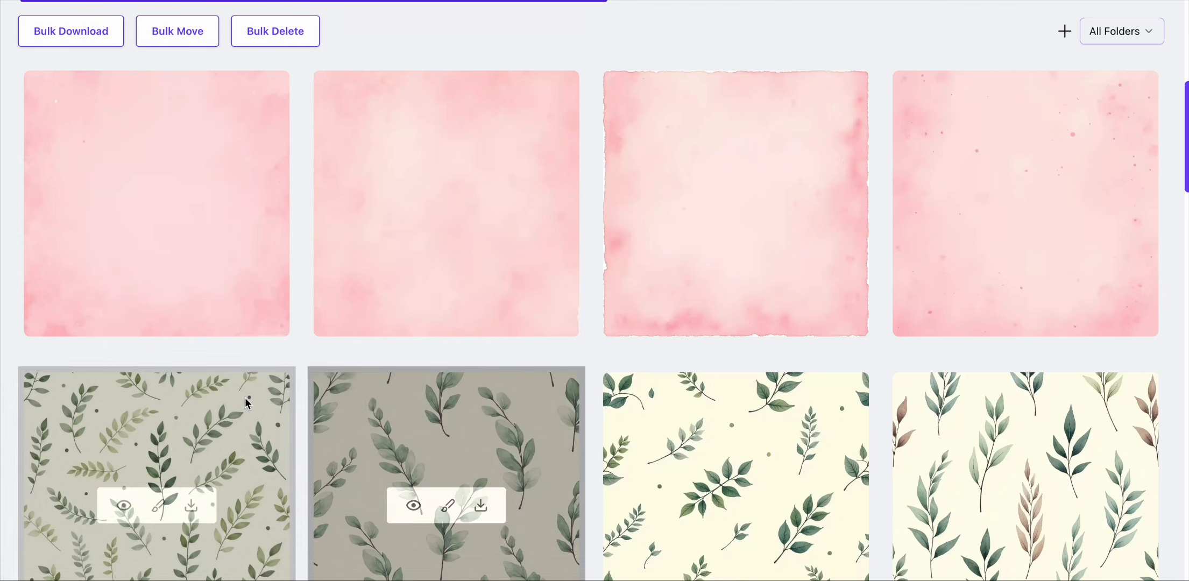
Step: Scroll through the personal designs gallery to review the generated paper sheets
scroll(298, 425, down, 1)
scroll(314, 426, down, 3)
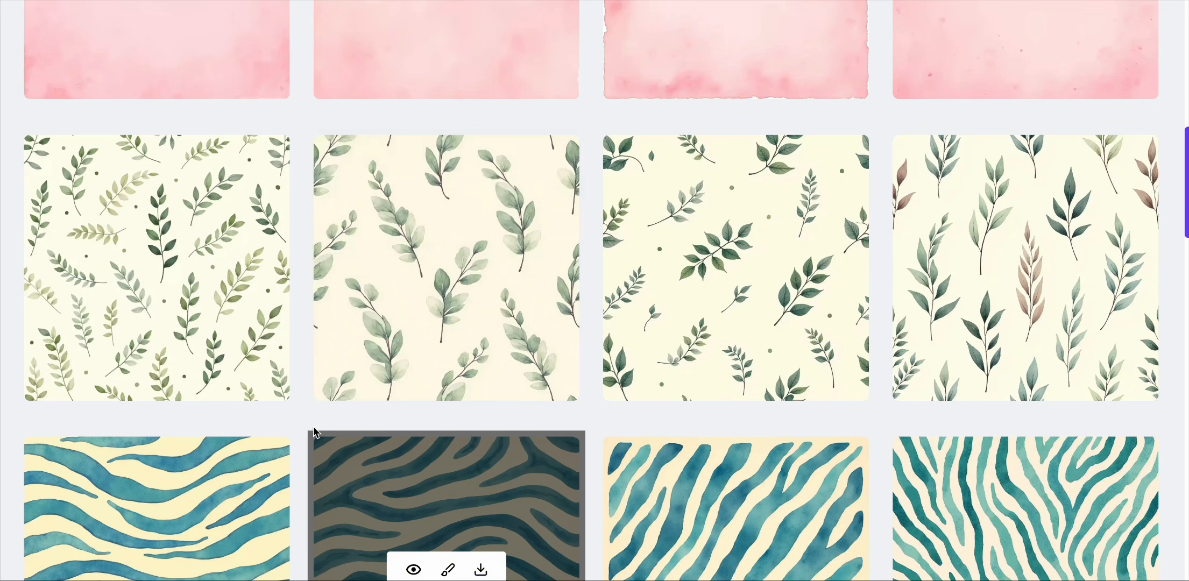
scroll(314, 426, down, 3)
scroll(315, 432, up, 3)
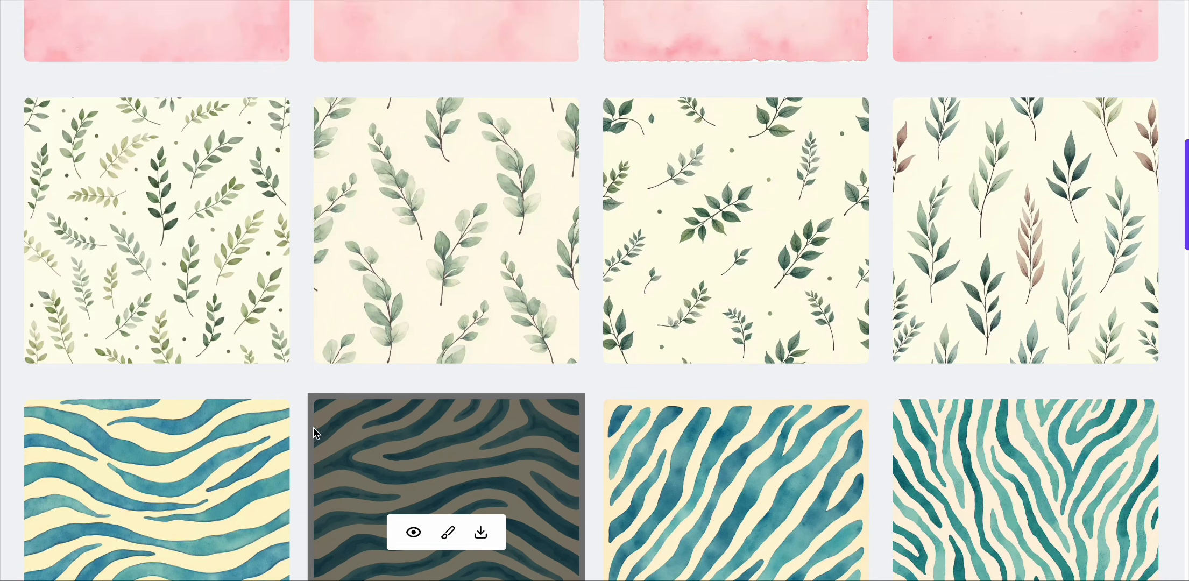
scroll(315, 434, up, 3)
scroll(314, 434, down, 4)
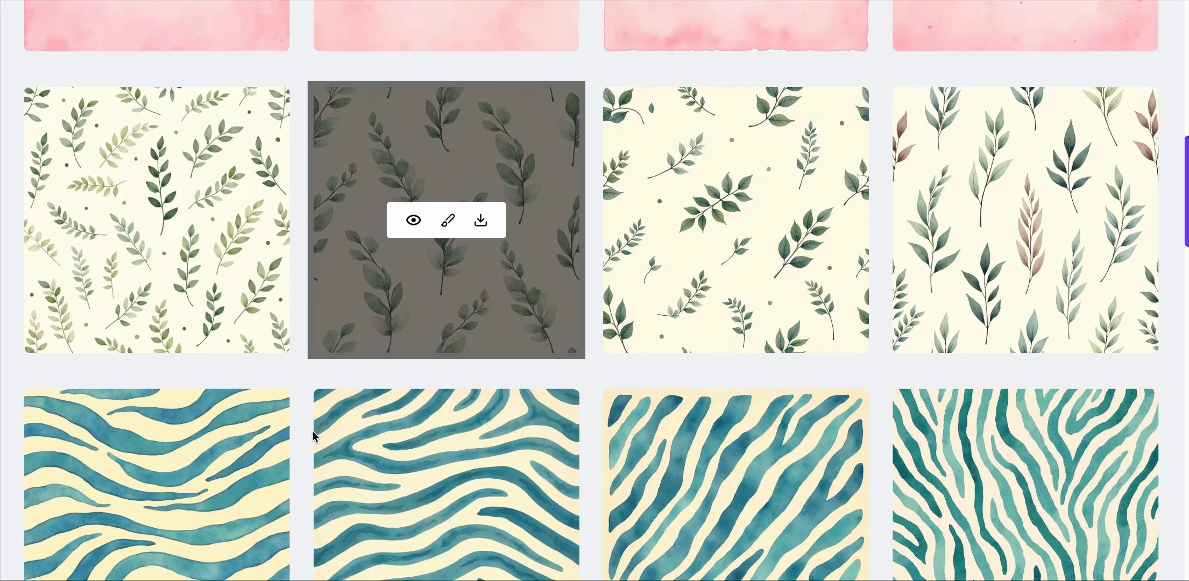
scroll(313, 435, down, 10)
scroll(312, 437, down, 3)
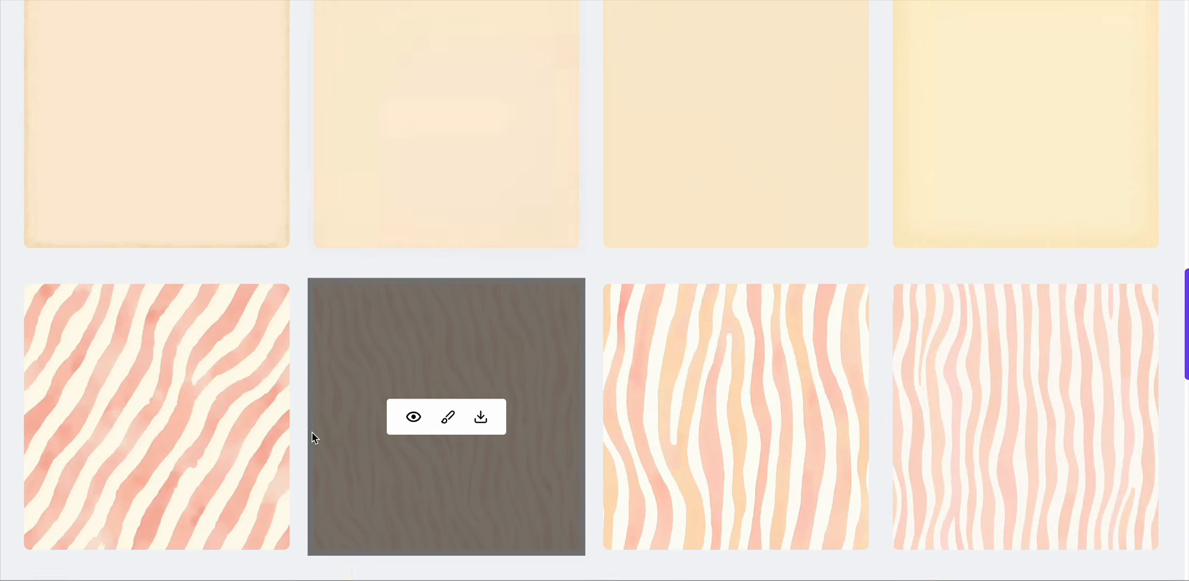
scroll(312, 437, up, 7)
scroll(311, 431, up, 16)
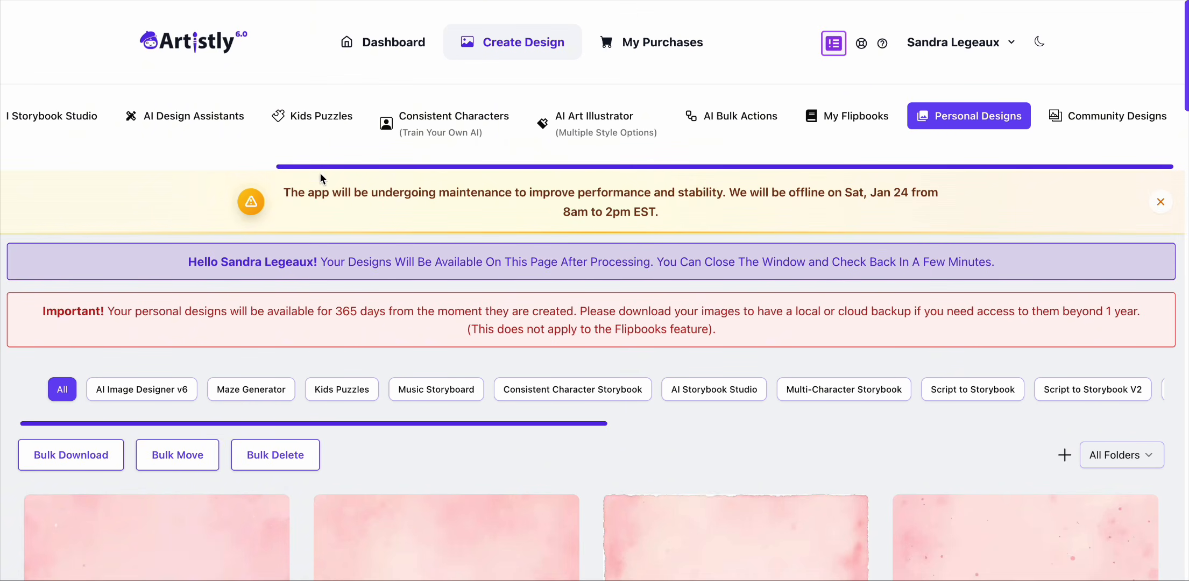
Step: Open the details of a beige zebra design at the end of the gallery, then close them
drag(313, 165, 39, 165)
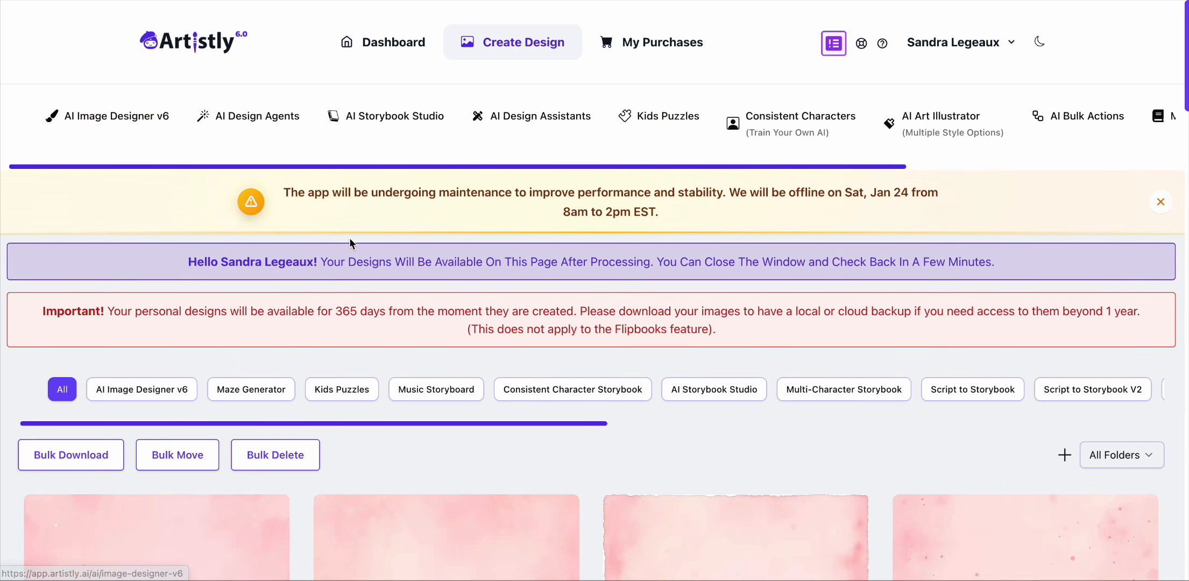
scroll(486, 508, down, 10)
scroll(409, 503, down, 15)
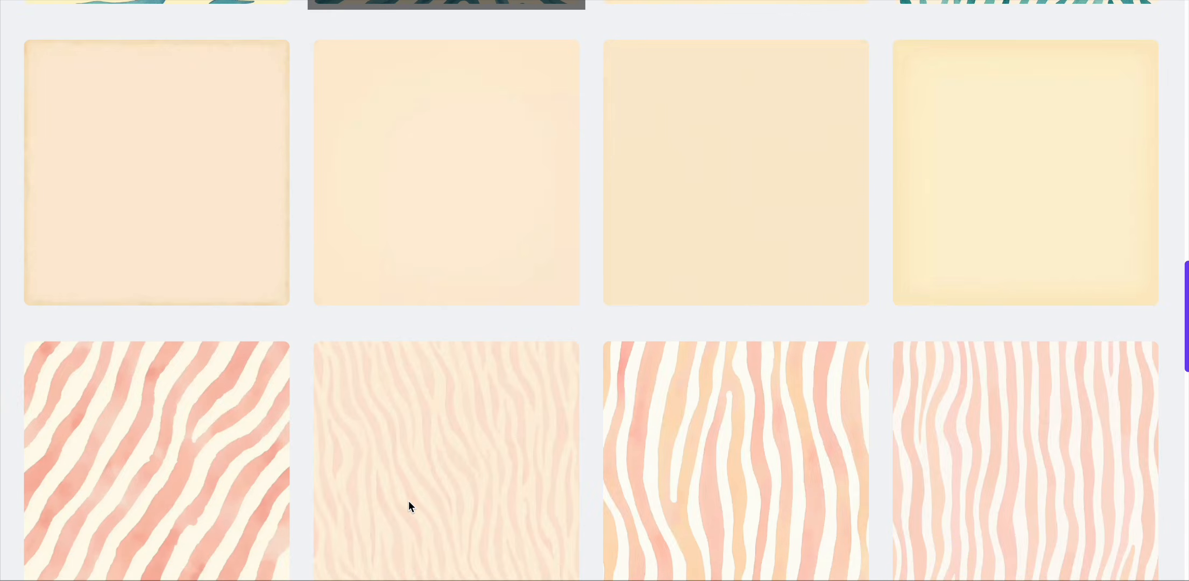
scroll(409, 501, down, 10)
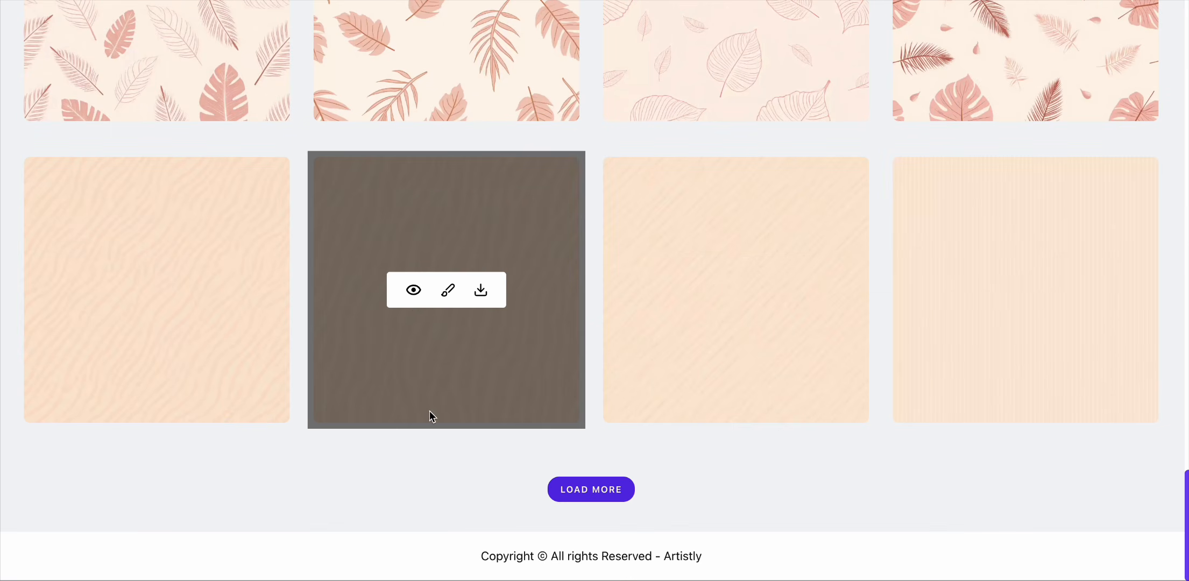
click(413, 291)
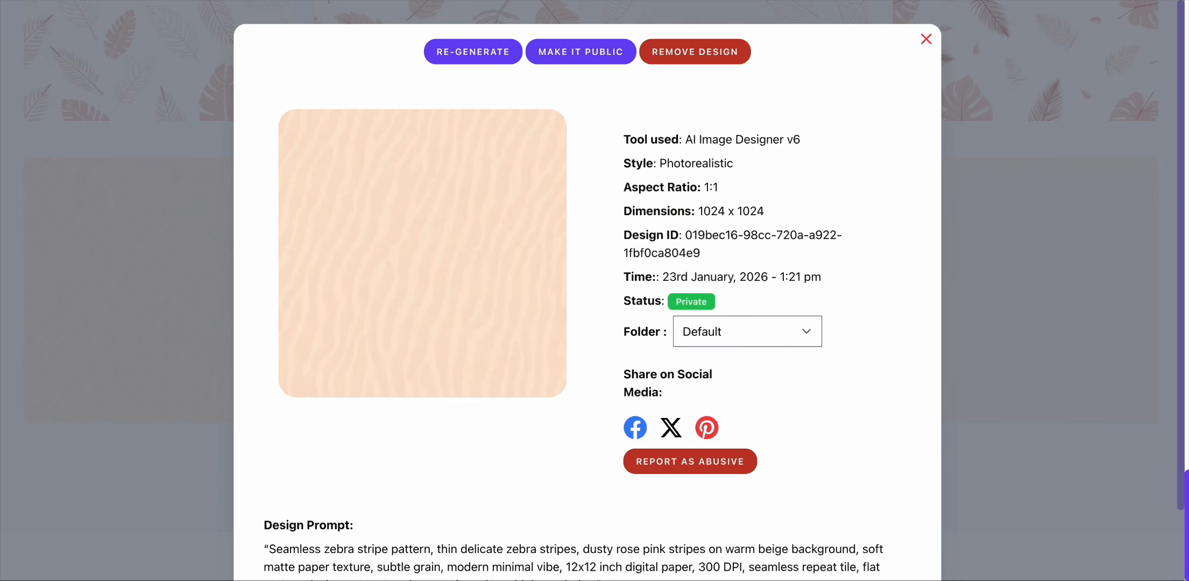
click(926, 40)
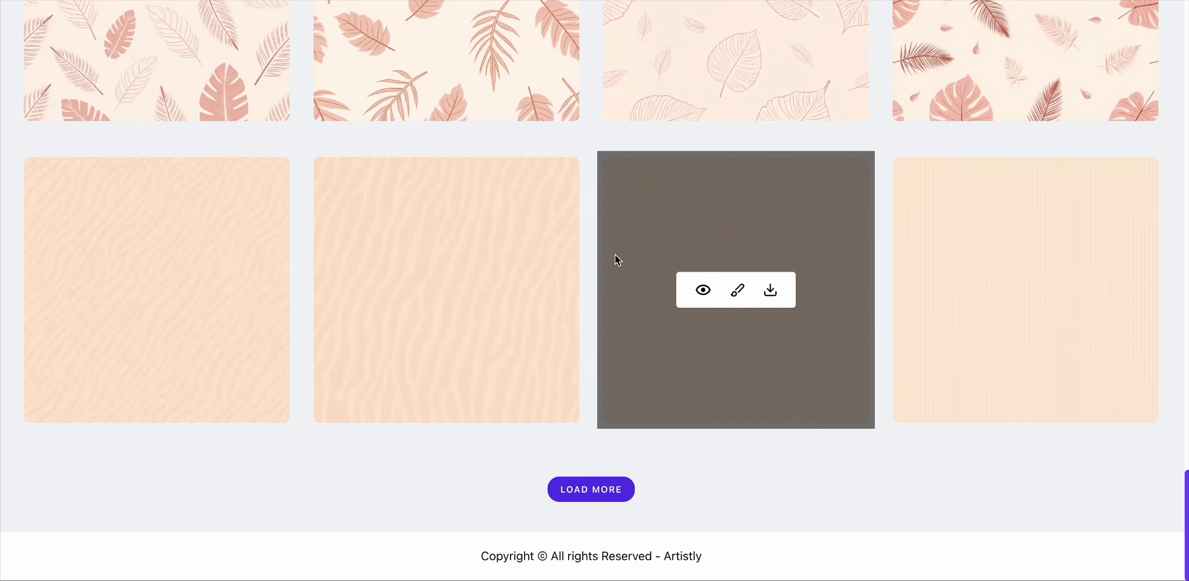
Step: Open AI Art Illustrator and browse its style gallery
scroll(619, 264, up, 20)
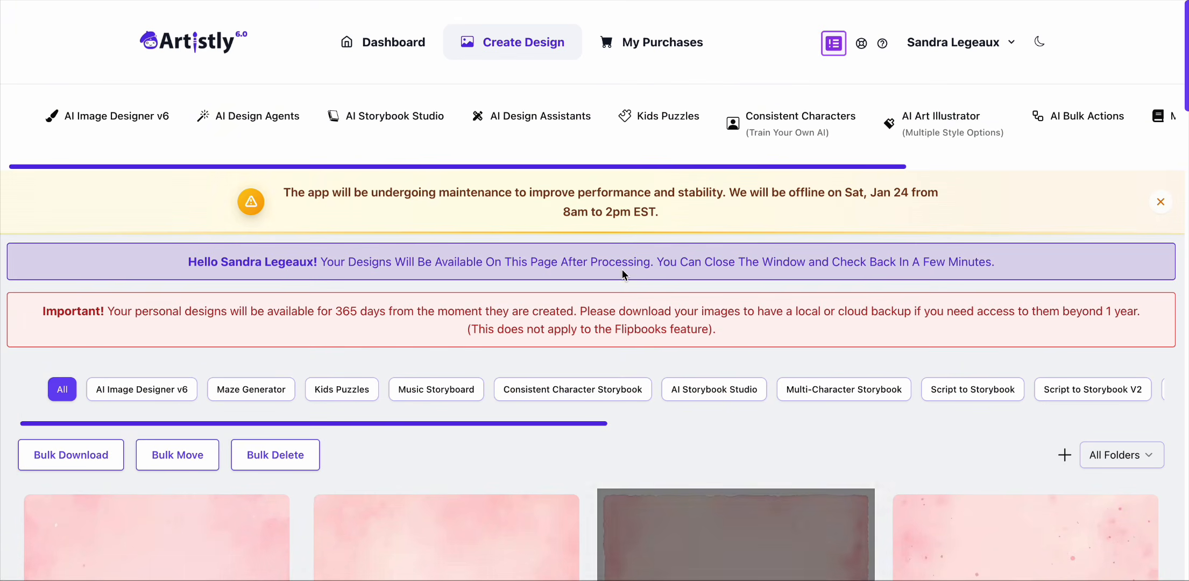
click(963, 120)
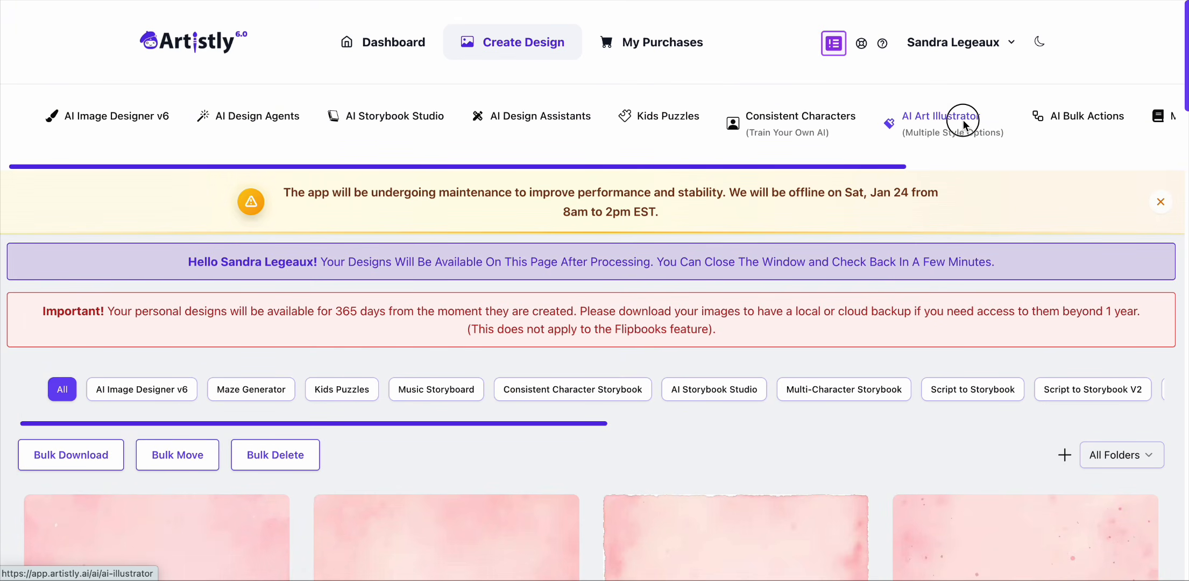
scroll(591, 431, down, 8)
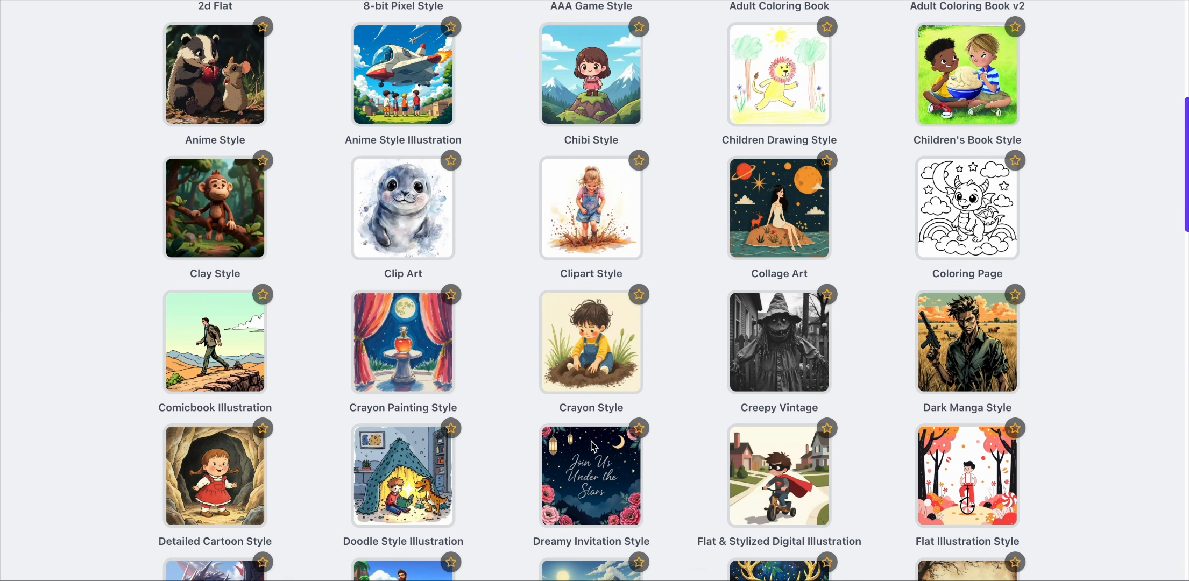
scroll(592, 444, down, 3)
scroll(592, 445, up, 3)
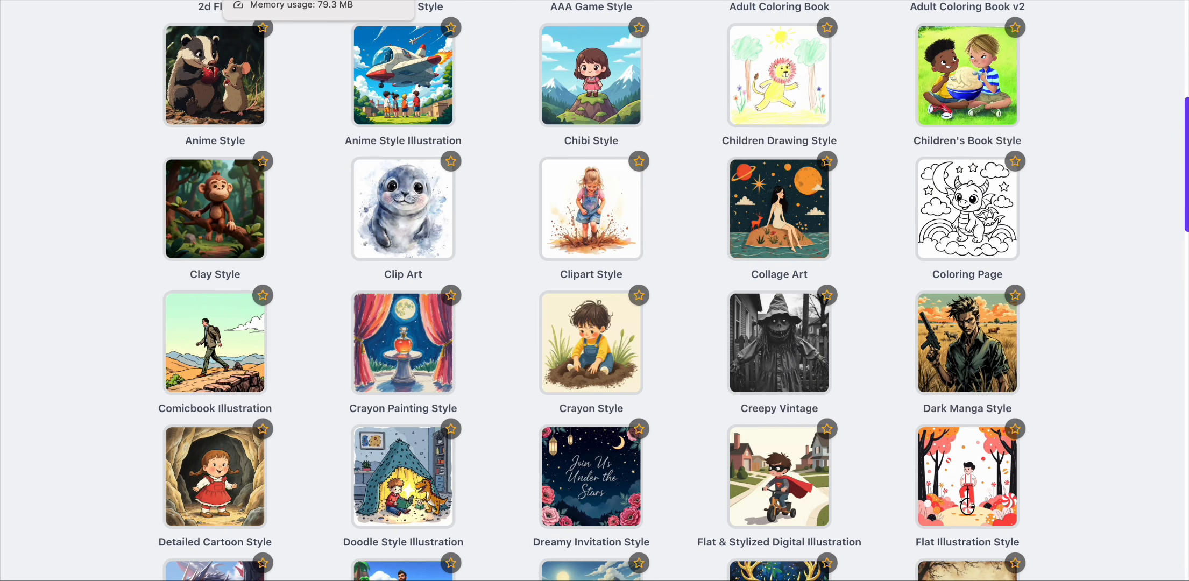
scroll(426, 231, up, 10)
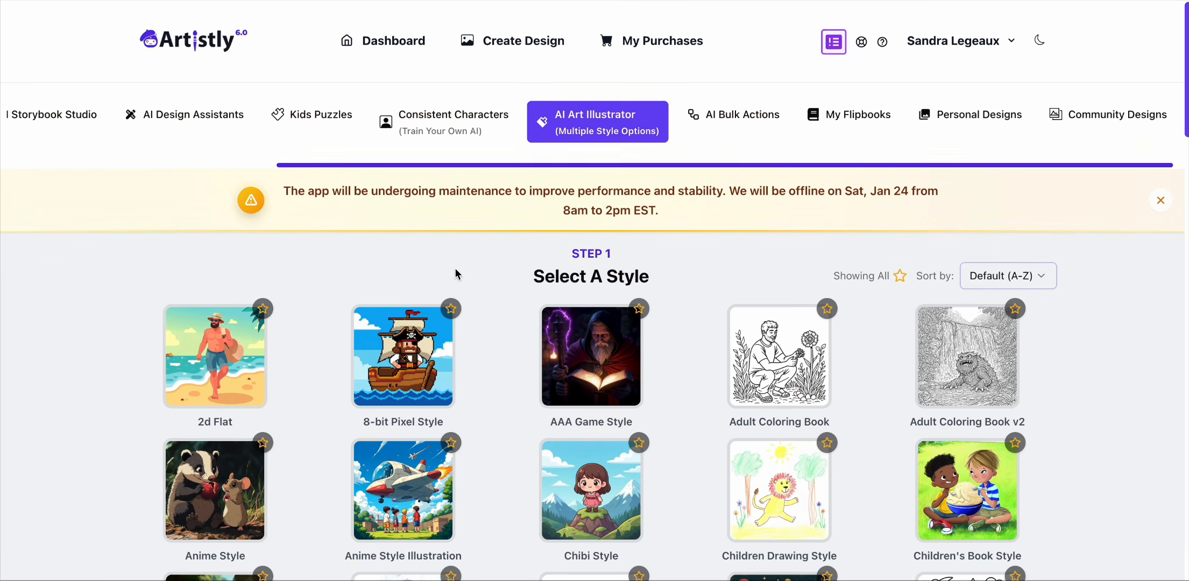
Step: Return to Personal Designs and scroll through the generated foliage and zebra sheets
click(993, 118)
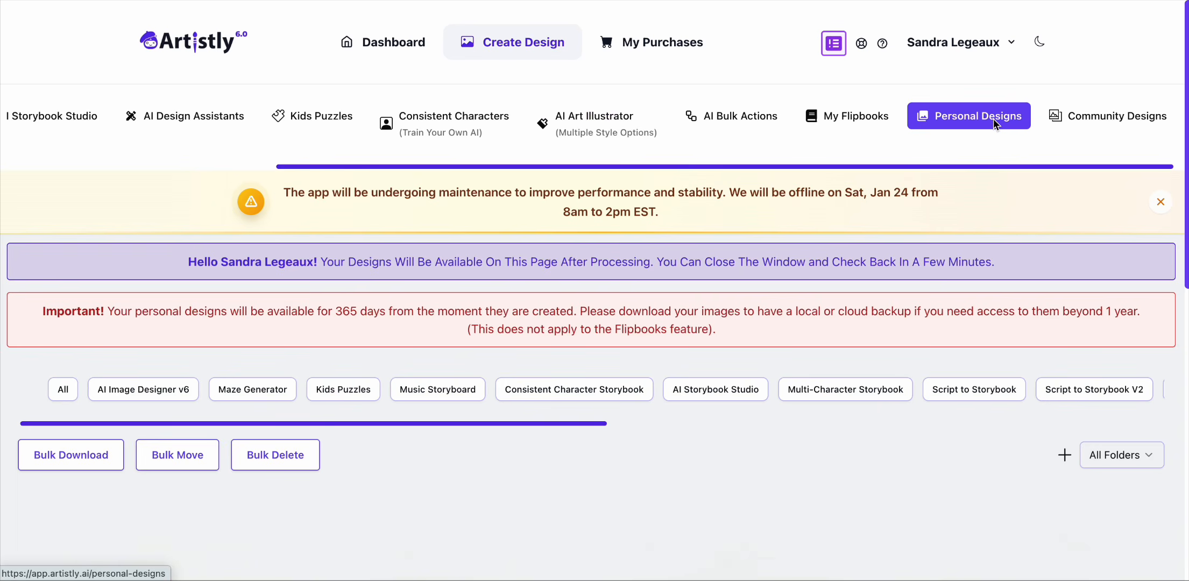
scroll(538, 314, down, 12)
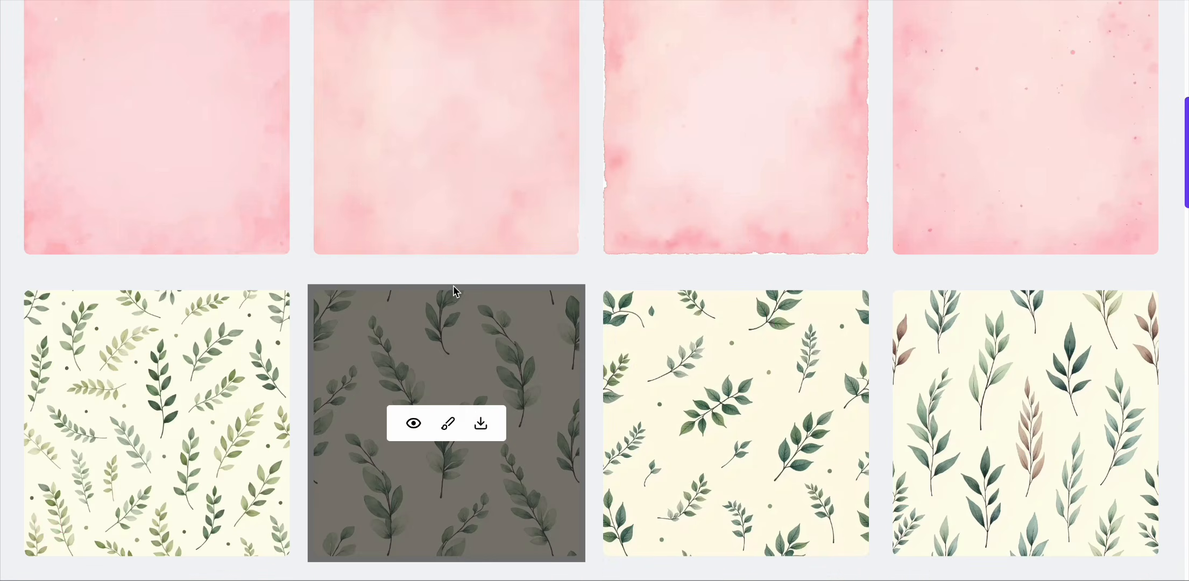
scroll(548, 211, up, 2)
scroll(454, 452, down, 5)
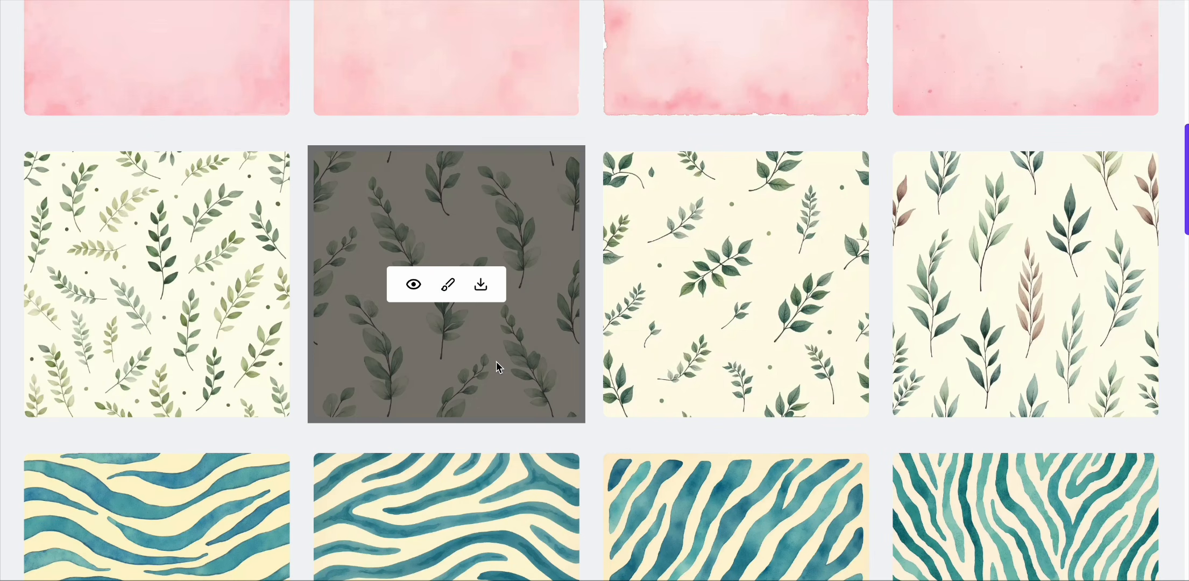
scroll(498, 361, down, 5)
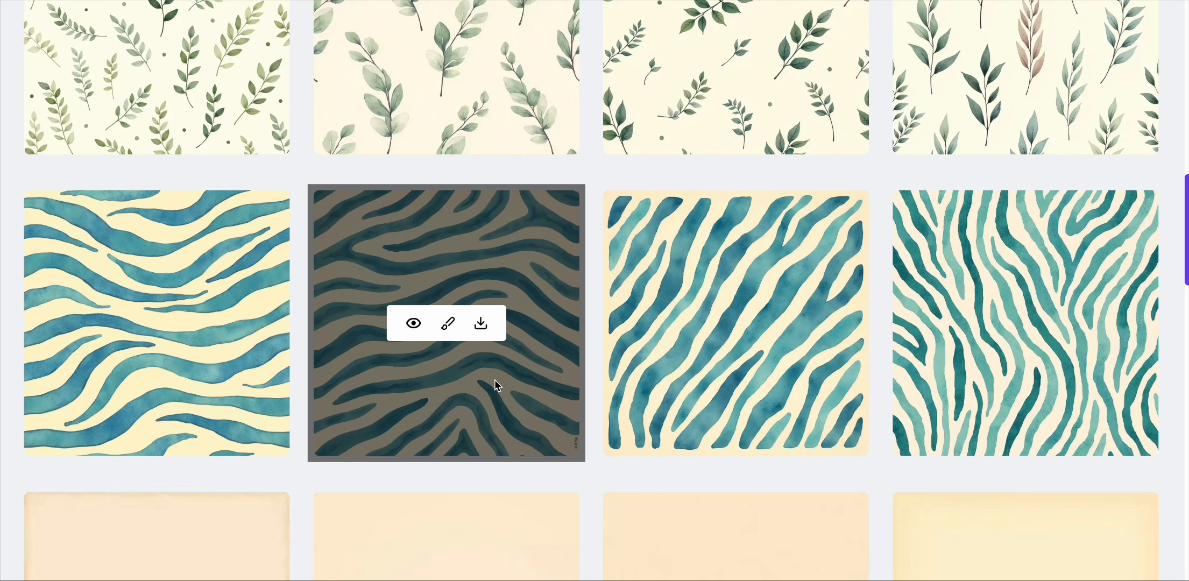
Step: Scroll further through the gallery's pink zebra, solid and blush tropical leaf sheets
scroll(512, 399, down, 3)
scroll(513, 398, down, 3)
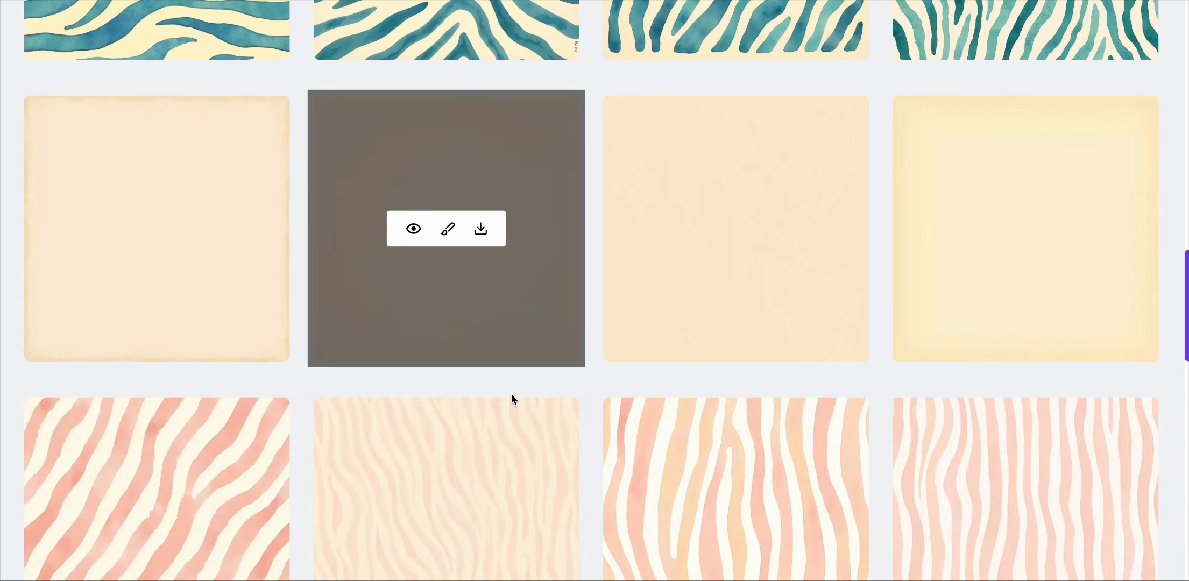
scroll(678, 495, down, 3)
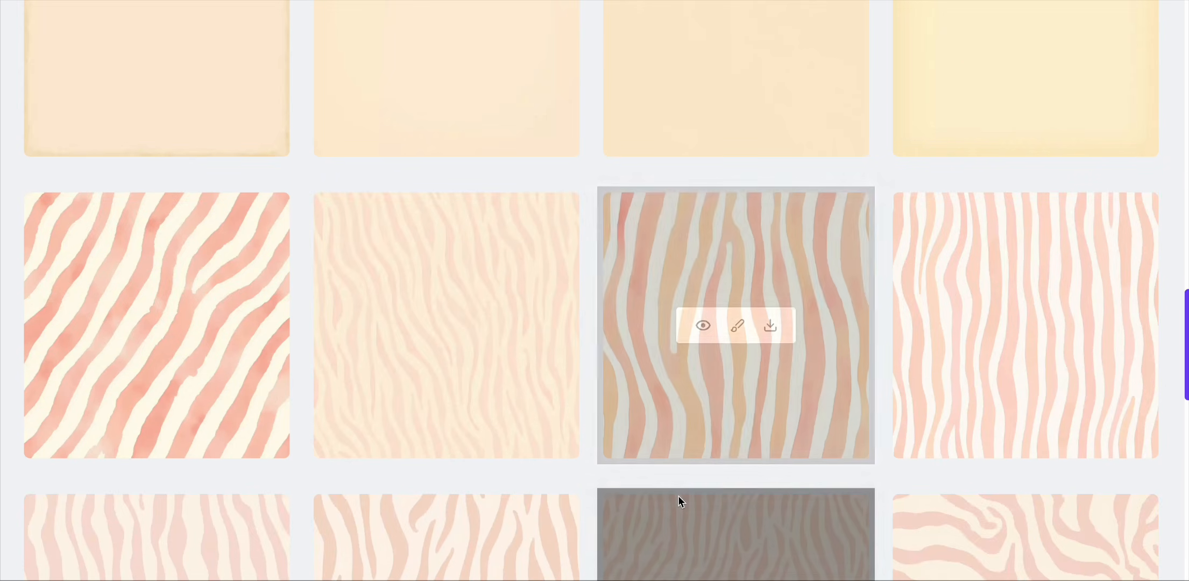
scroll(678, 495, down, 3)
scroll(678, 496, down, 3)
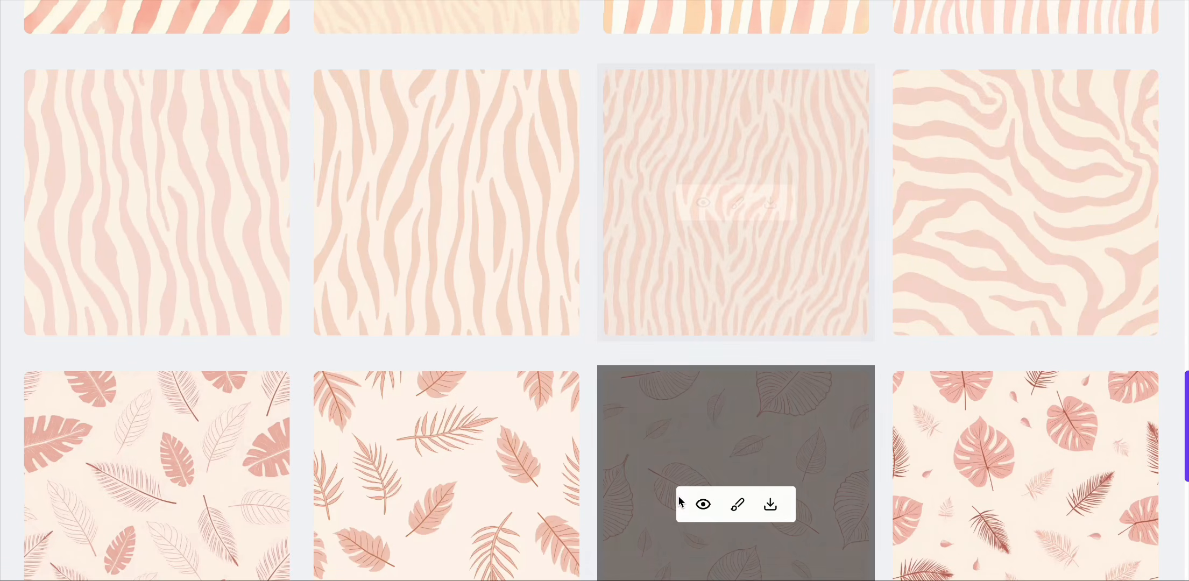
scroll(355, 319, up, 8)
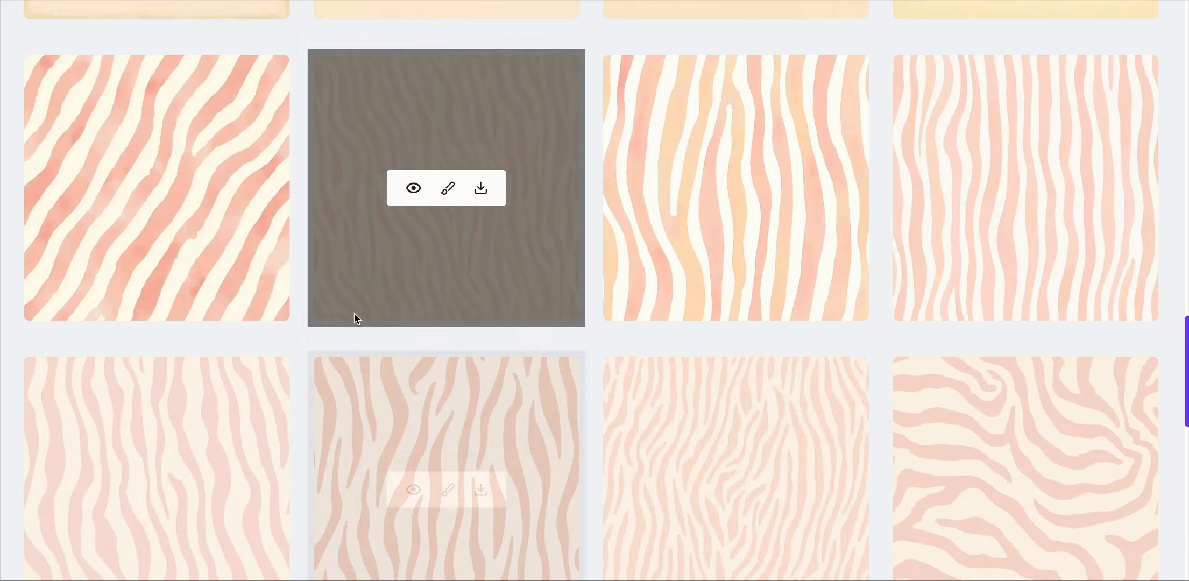
scroll(243, 258, up, 10)
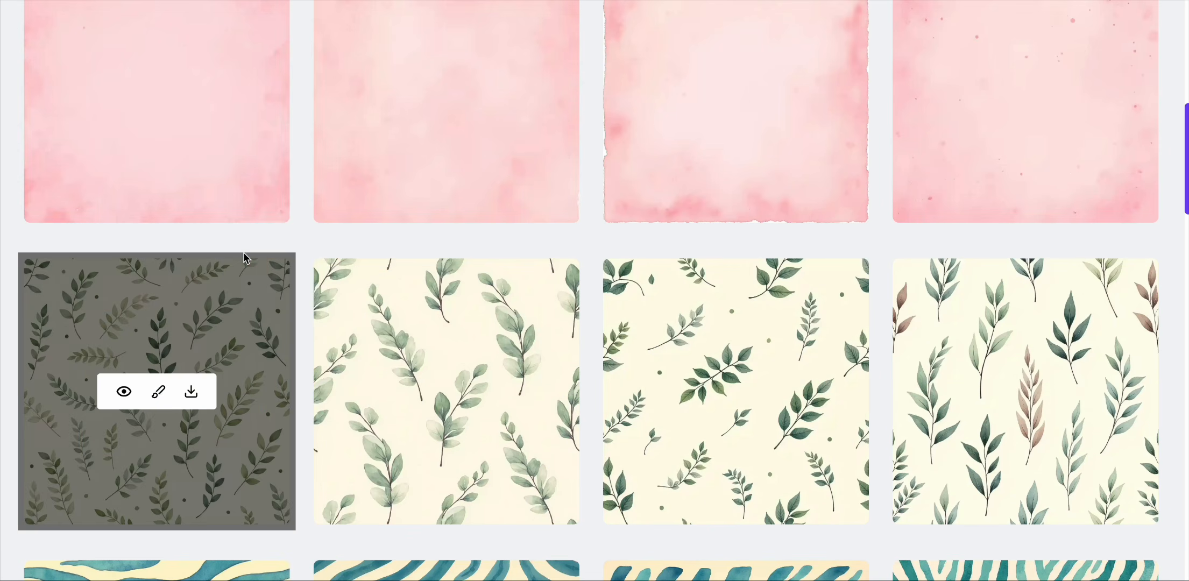
mouse_move(570, 357)
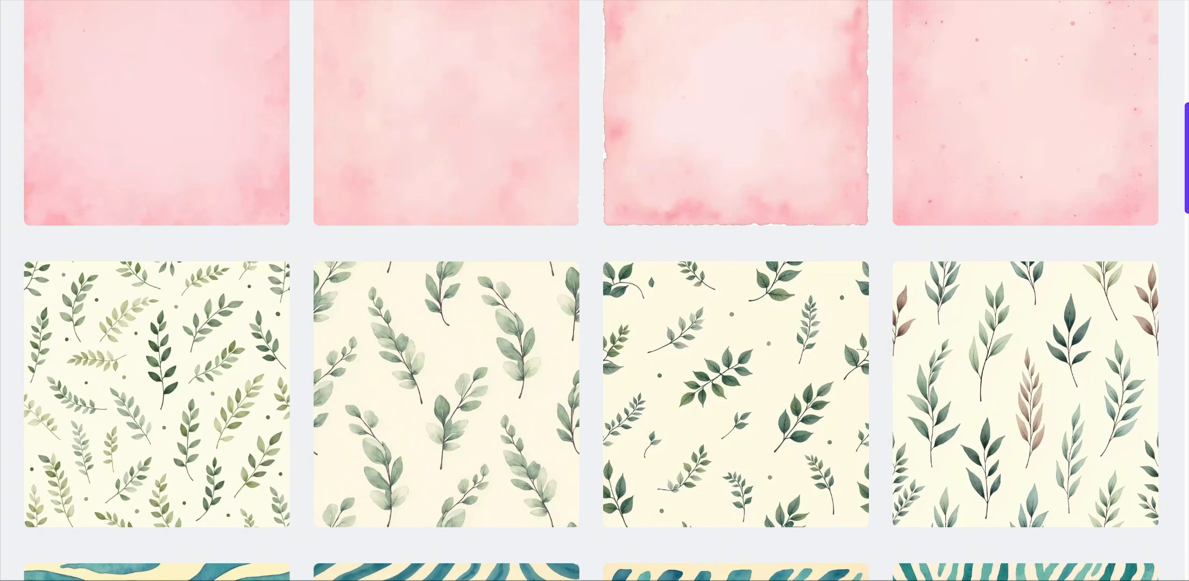
Step: Switch to the ChatGPT conversation and scroll through its generated zebra, foliage and solid paper images
click(753, 0)
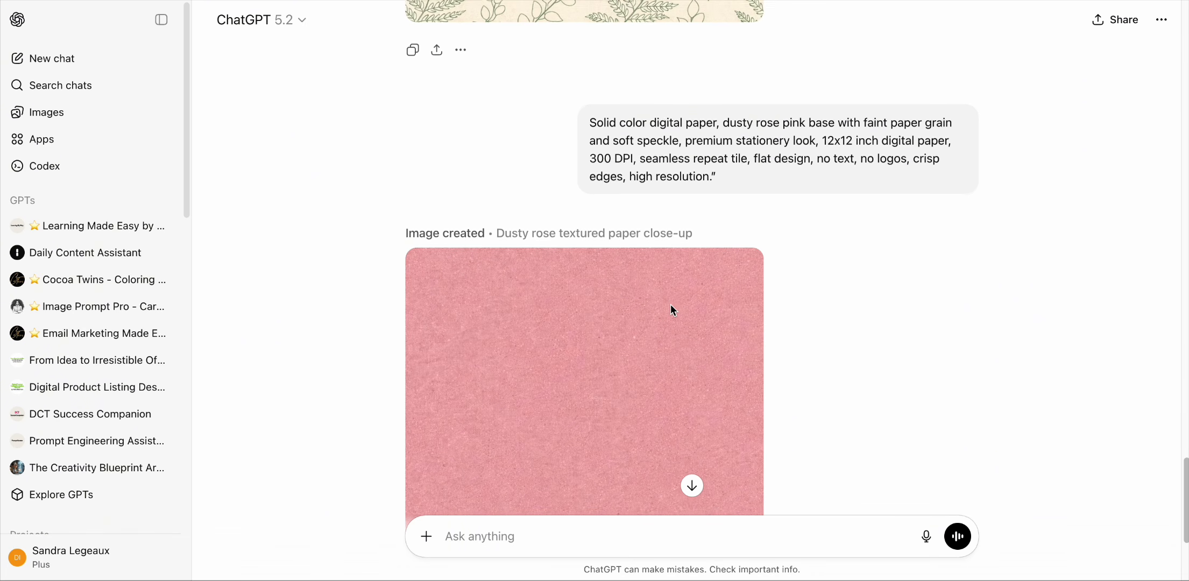
scroll(671, 304, up, 7)
scroll(617, 295, up, 15)
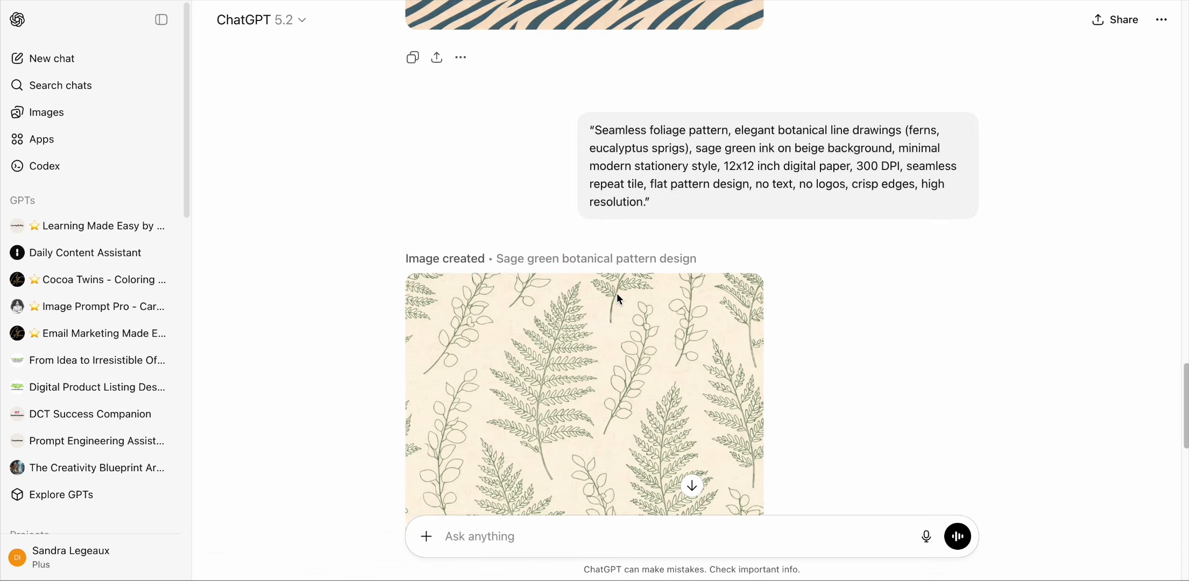
scroll(617, 292, up, 15)
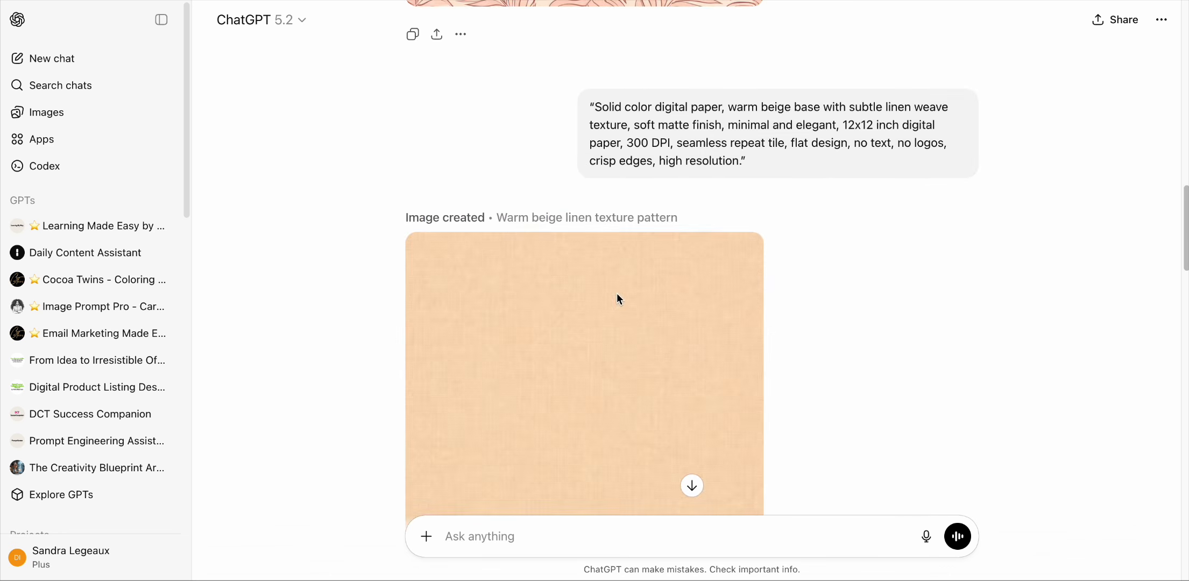
scroll(617, 294, up, 3)
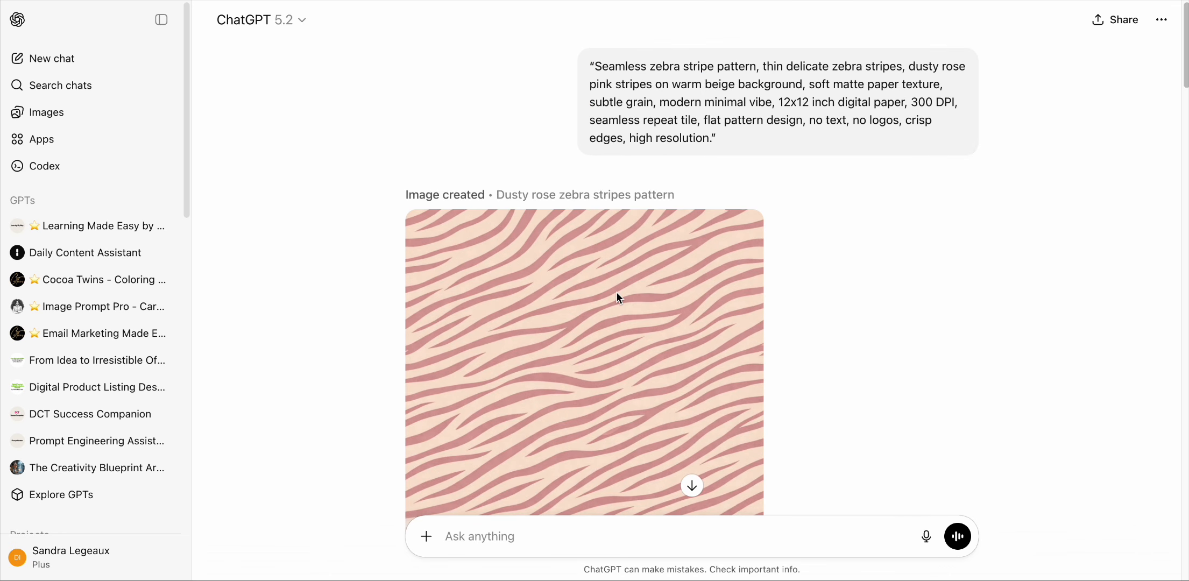
scroll(619, 298, down, 4)
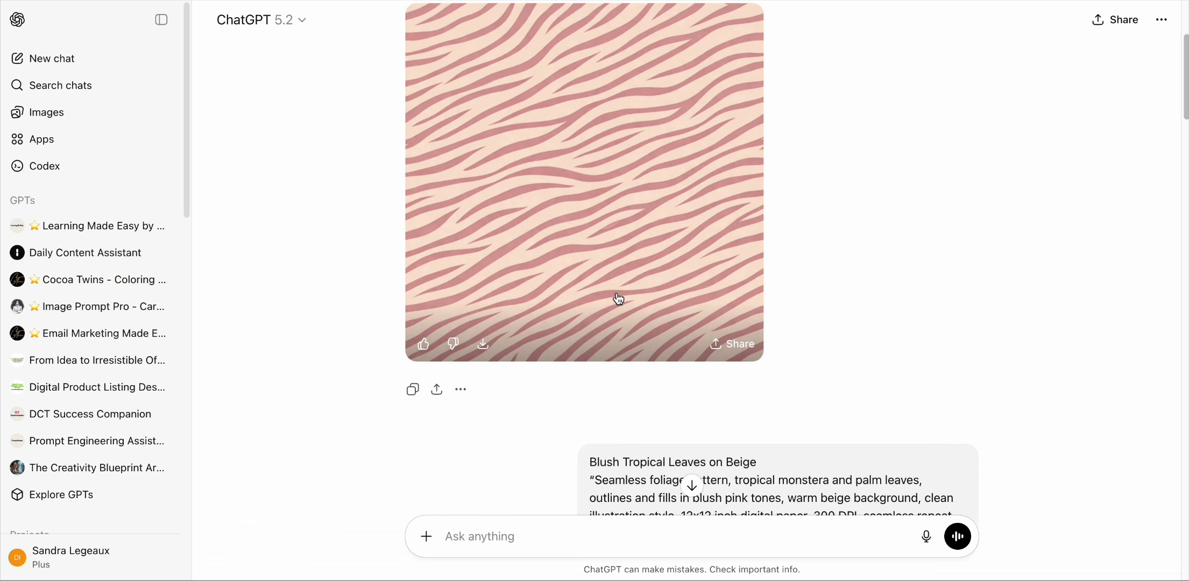
scroll(618, 299, down, 16)
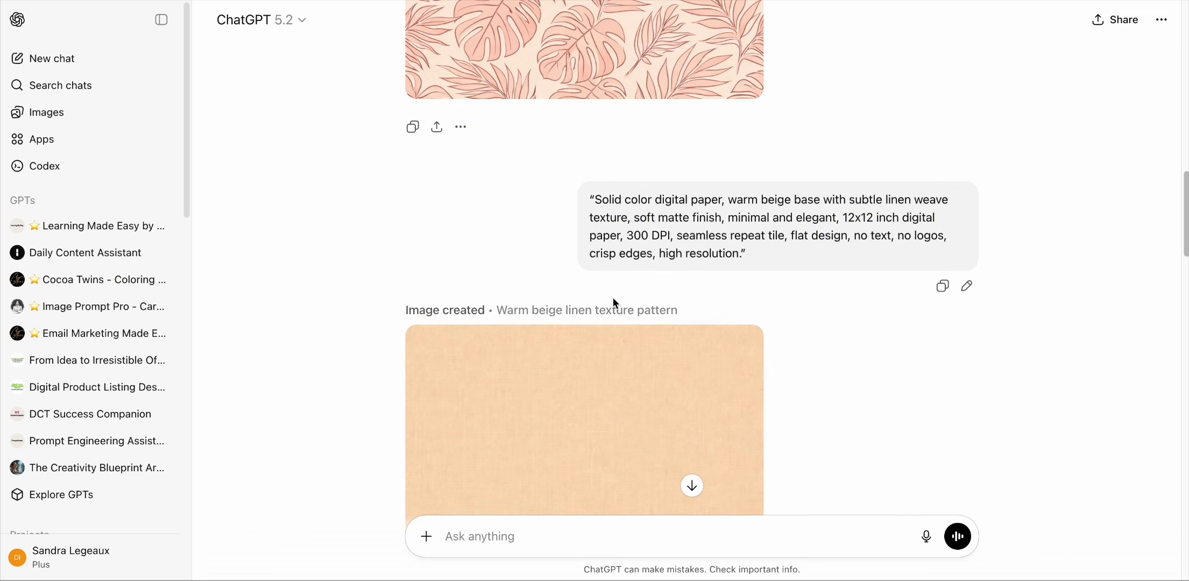
scroll(614, 301, down, 20)
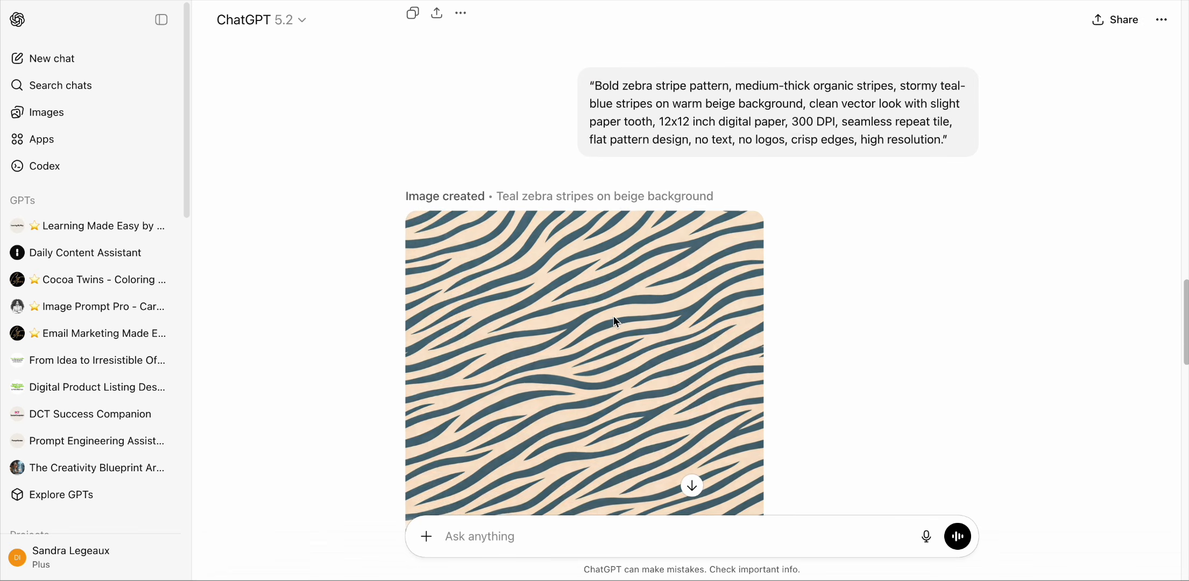
scroll(612, 317, down, 17)
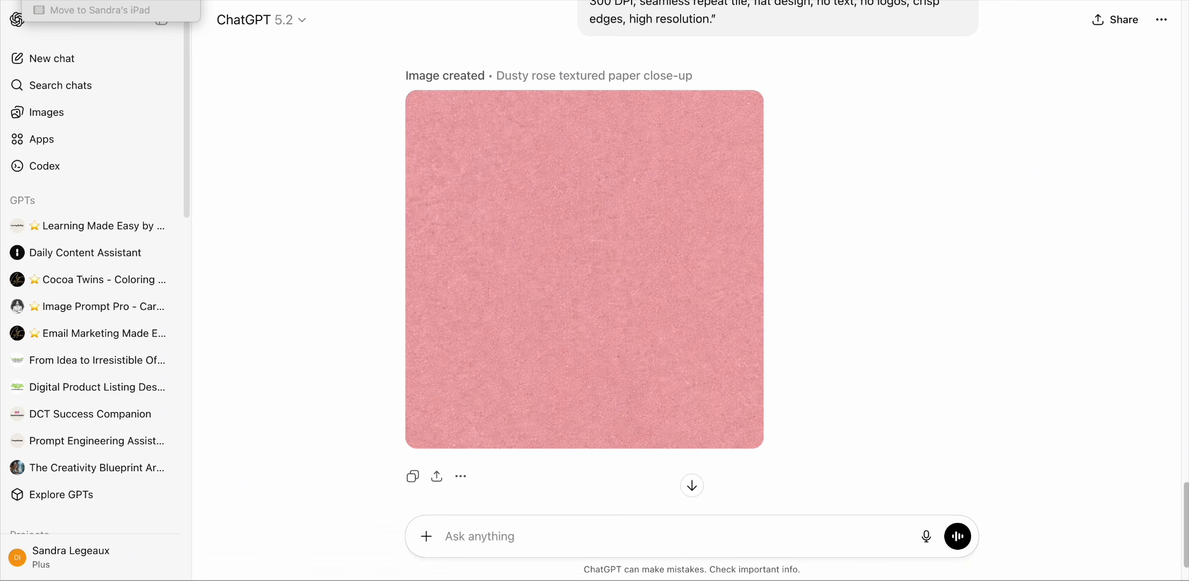
Step: Switch to the Canva design and add a six-column vertical strip grid to page 1 from the Elements grids
click(42, 1)
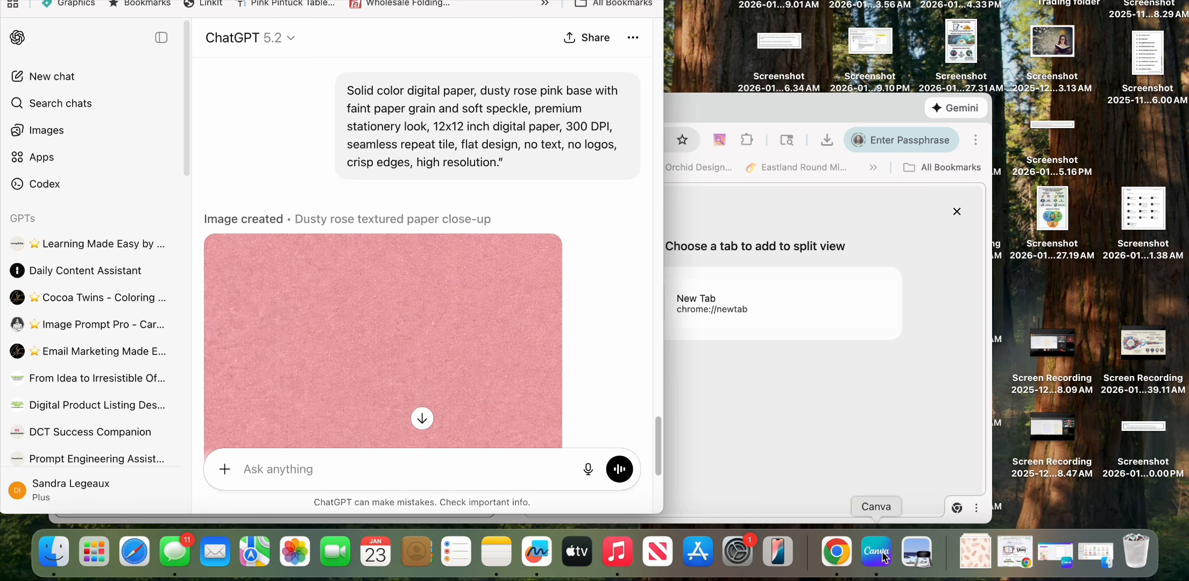
click(1054, 559)
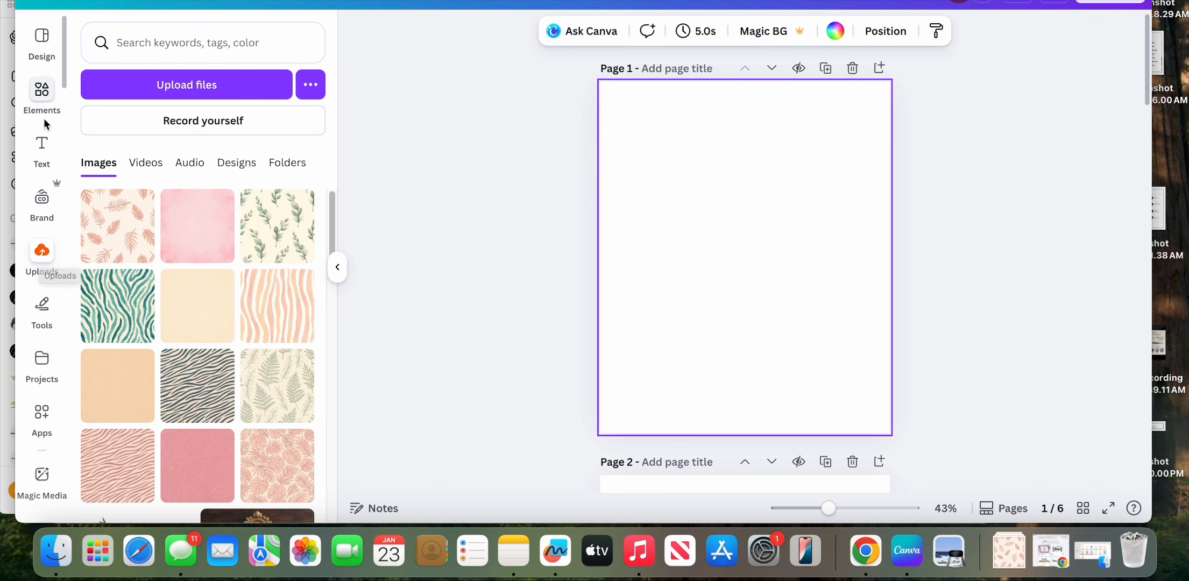
click(45, 102)
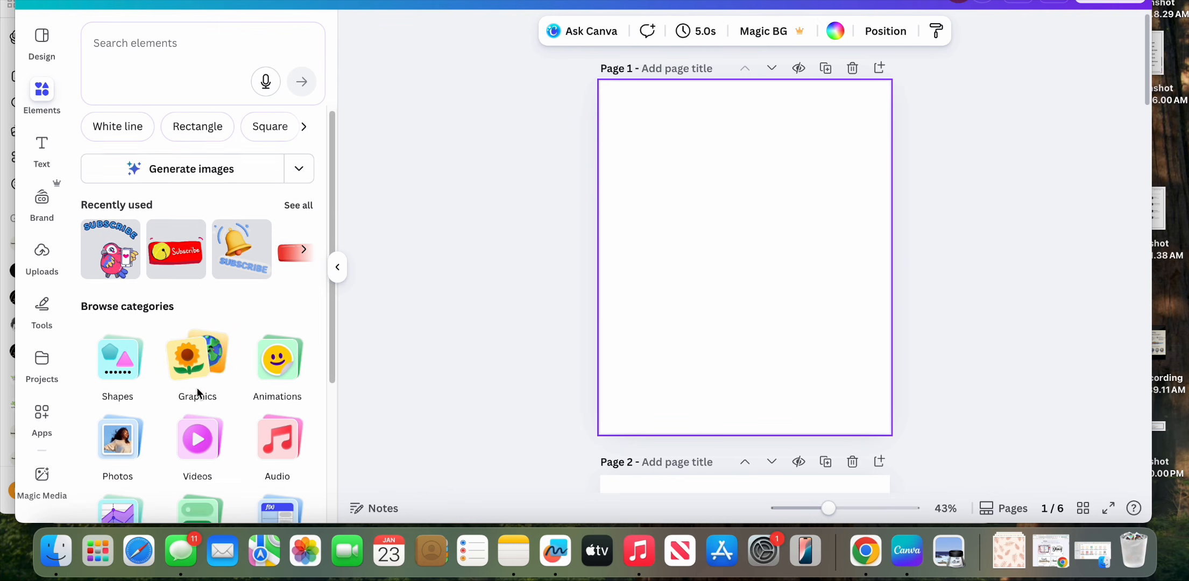
scroll(198, 390, down, 4)
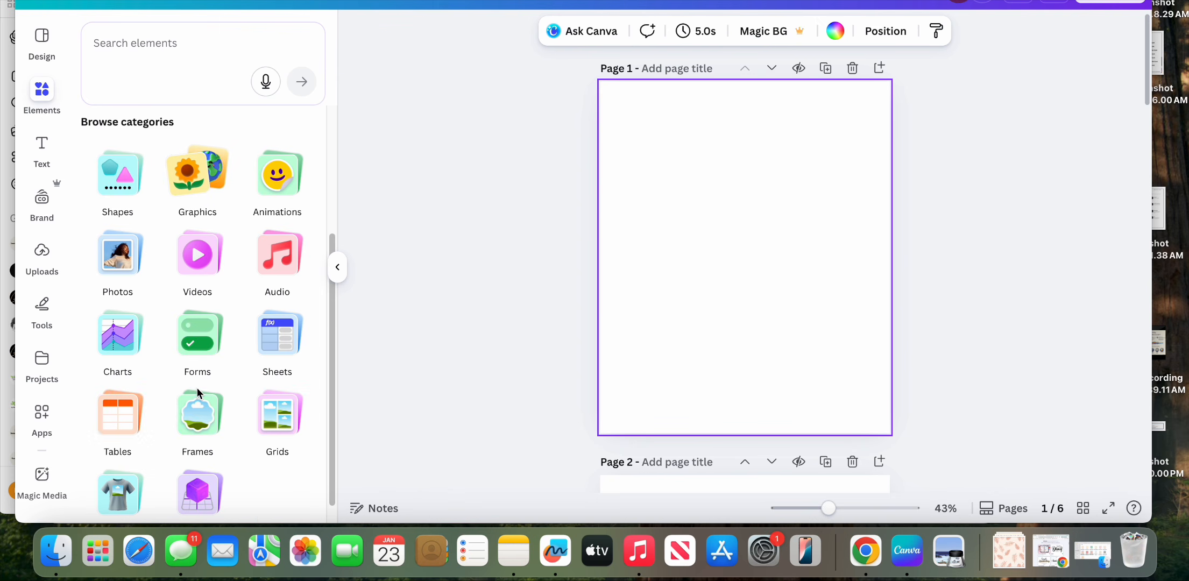
click(281, 419)
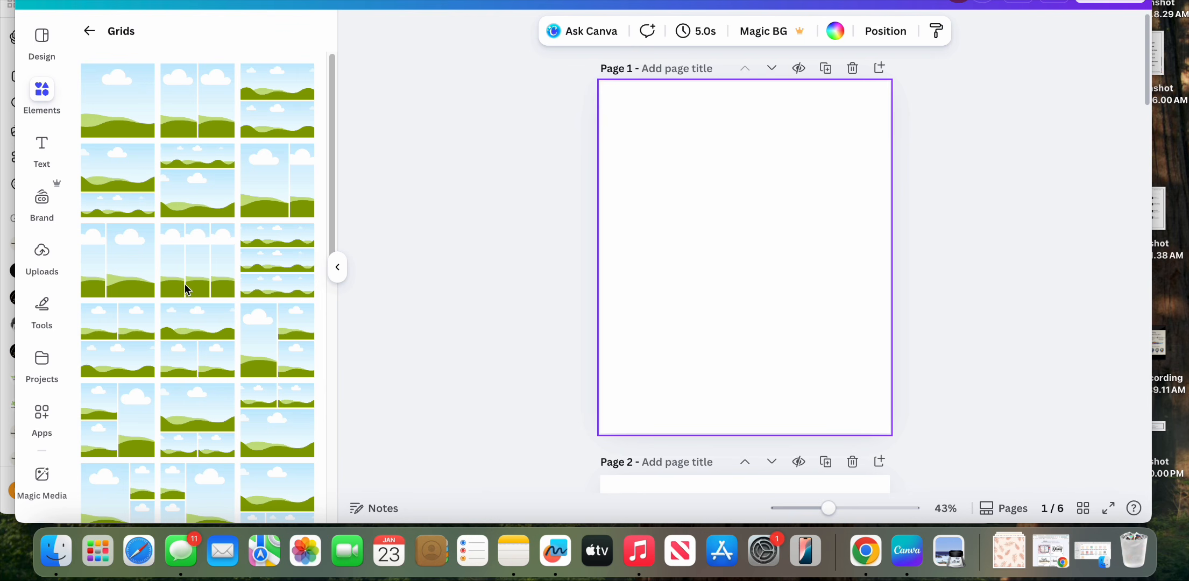
scroll(192, 391, down, 5)
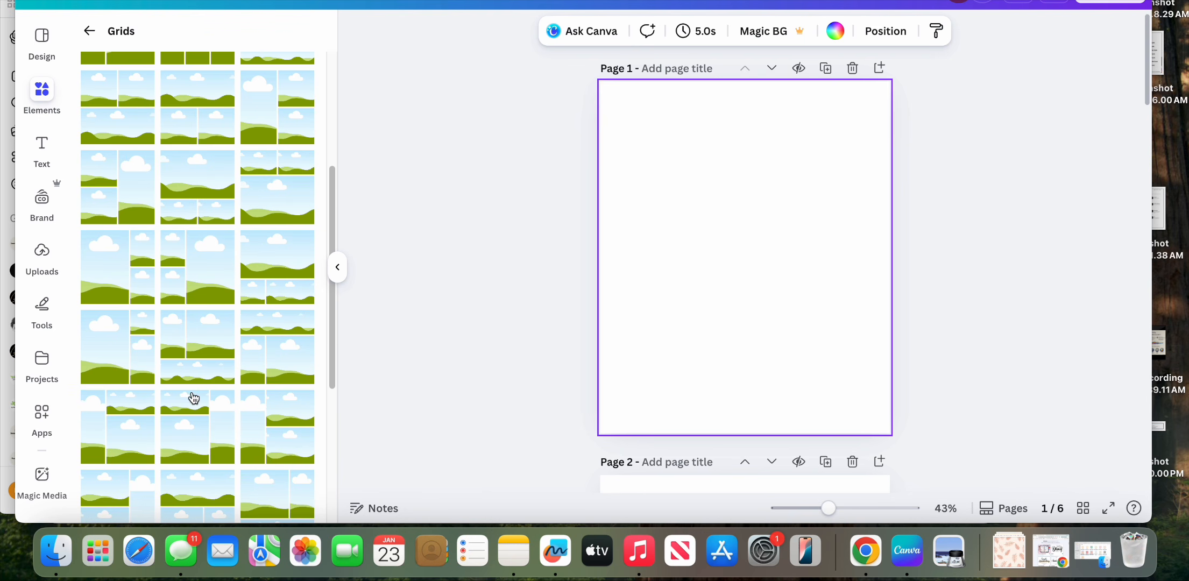
scroll(194, 398, down, 4)
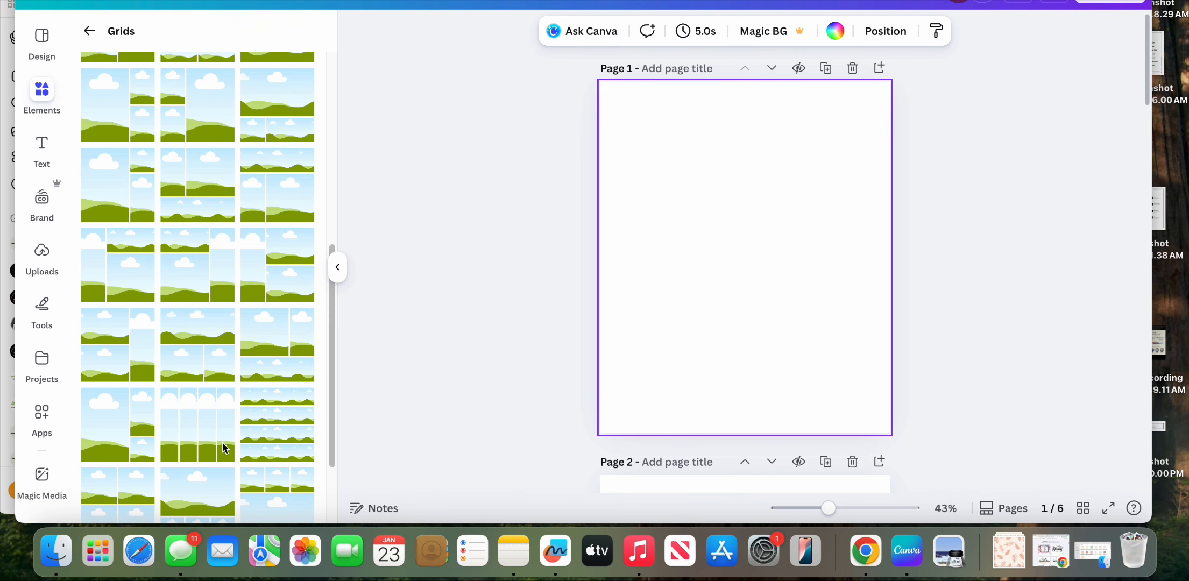
scroll(203, 439, down, 3)
scroll(203, 439, down, 3)
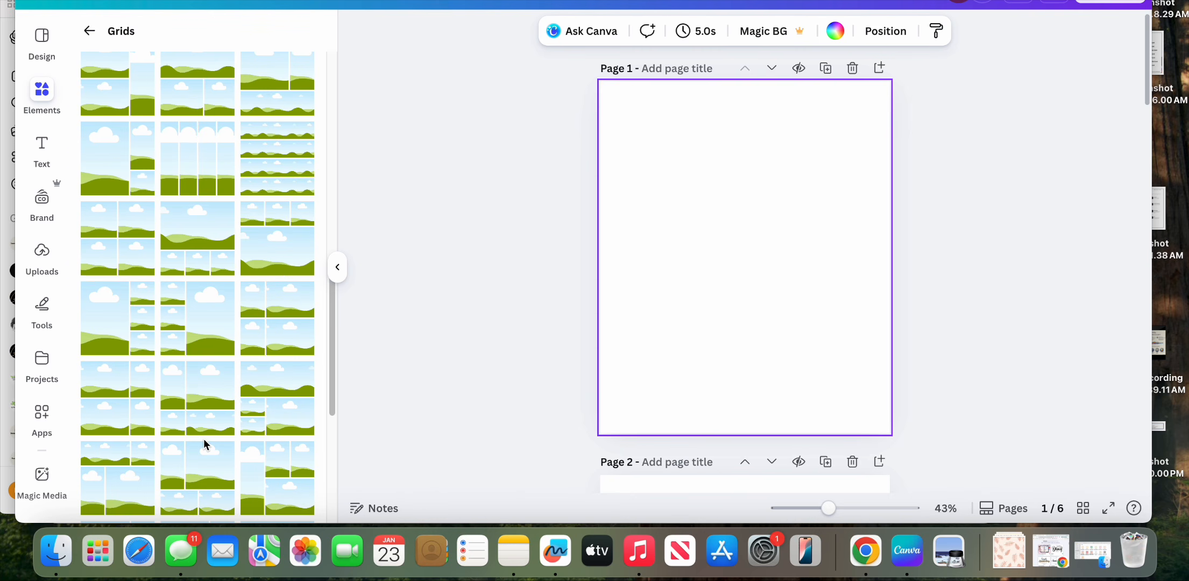
scroll(204, 439, down, 3)
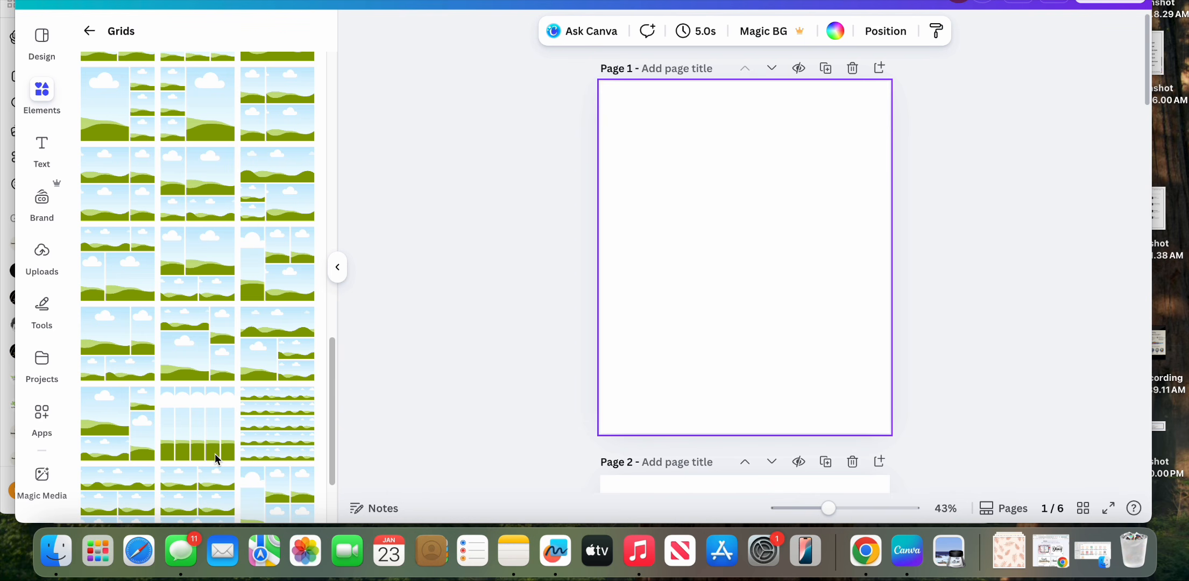
scroll(198, 450, down, 3)
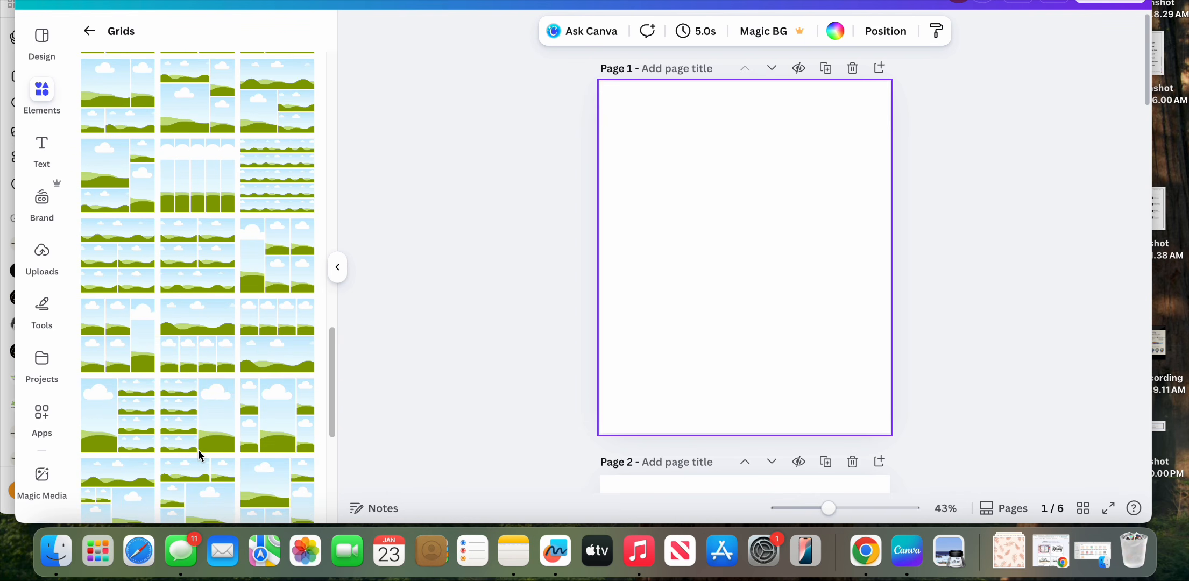
scroll(198, 449, down, 2)
scroll(198, 450, down, 2)
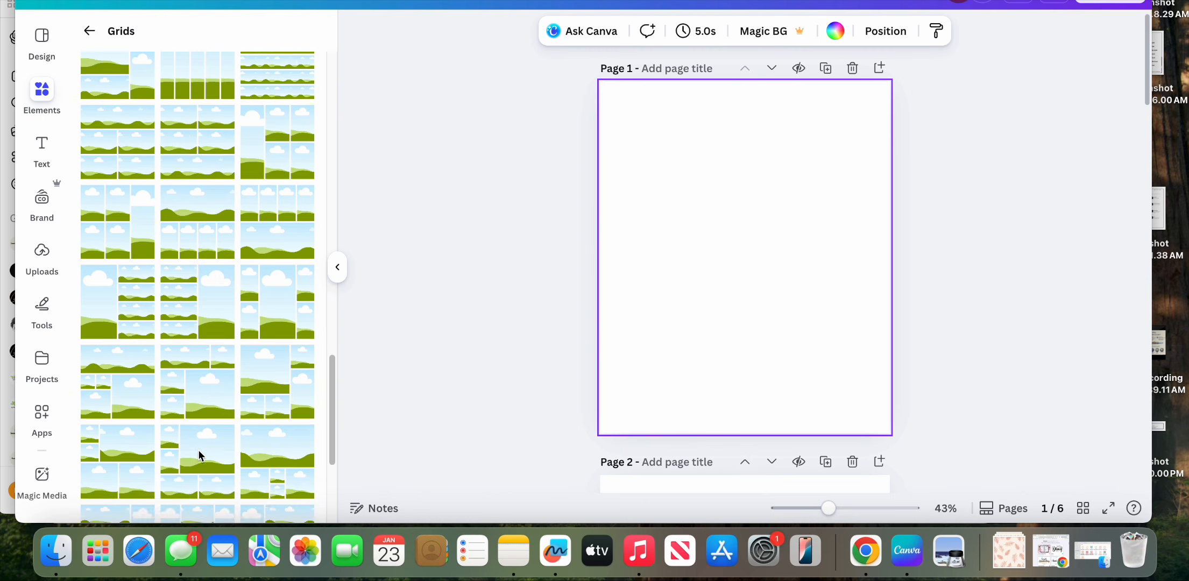
scroll(198, 452, down, 2)
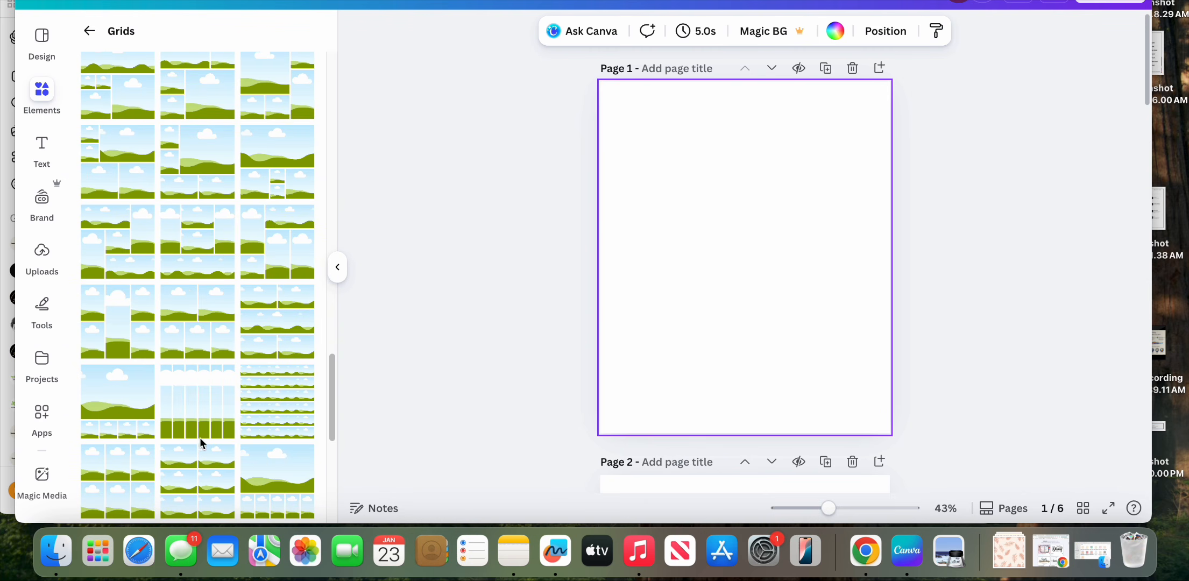
click(216, 427)
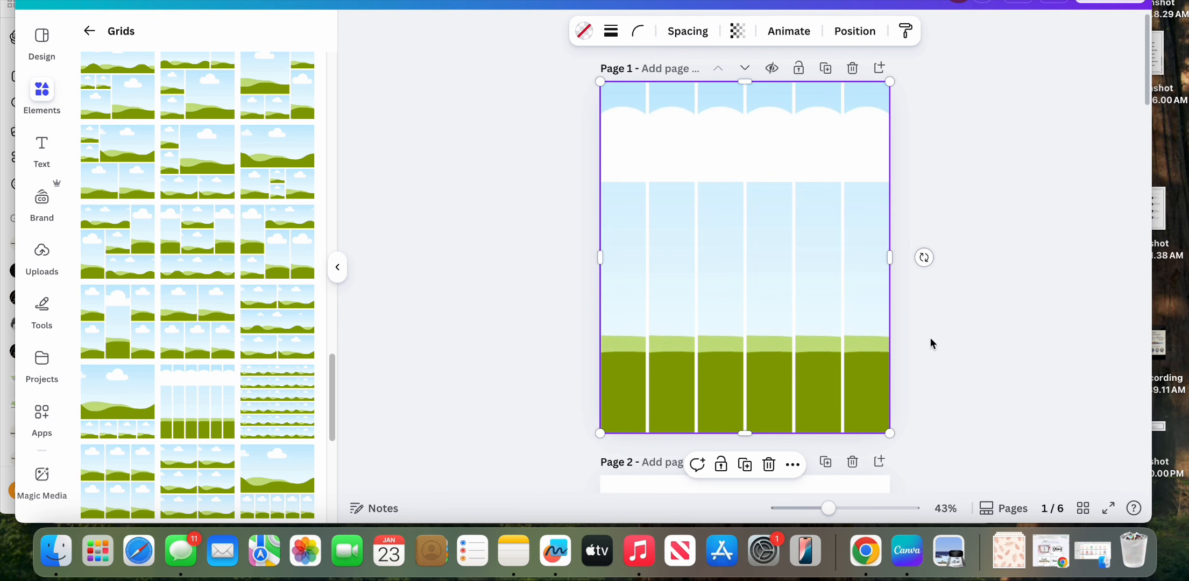
Step: Fill the six grid columns with uploaded papers: blush tropical leaves, dusty rose solid, pink zebra, beige solid, teal zebra and sage fern
scroll(233, 220, up, 10)
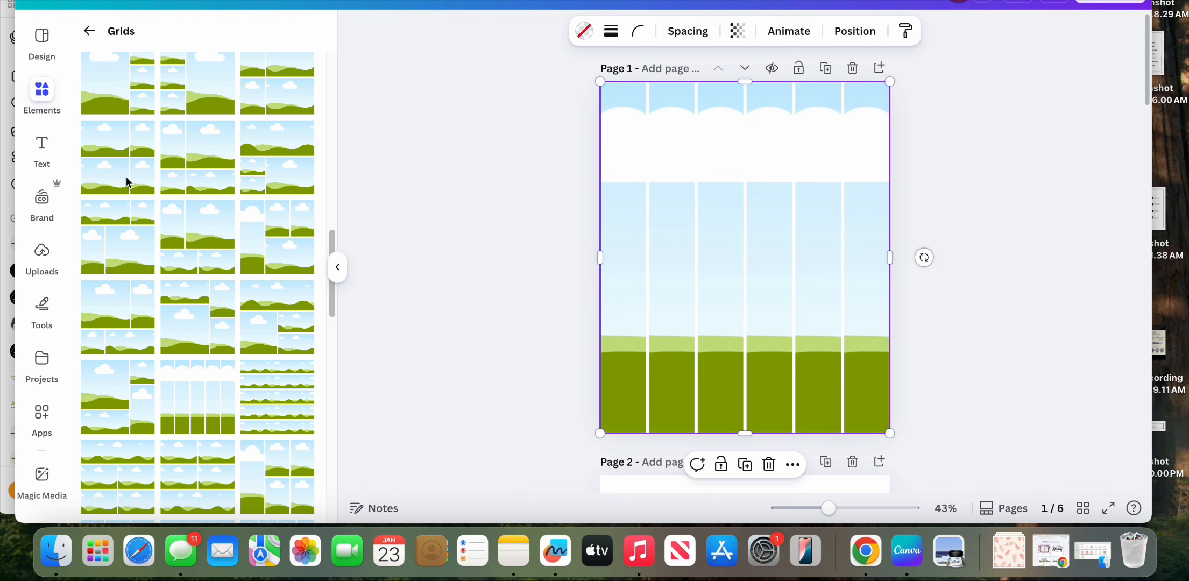
click(46, 257)
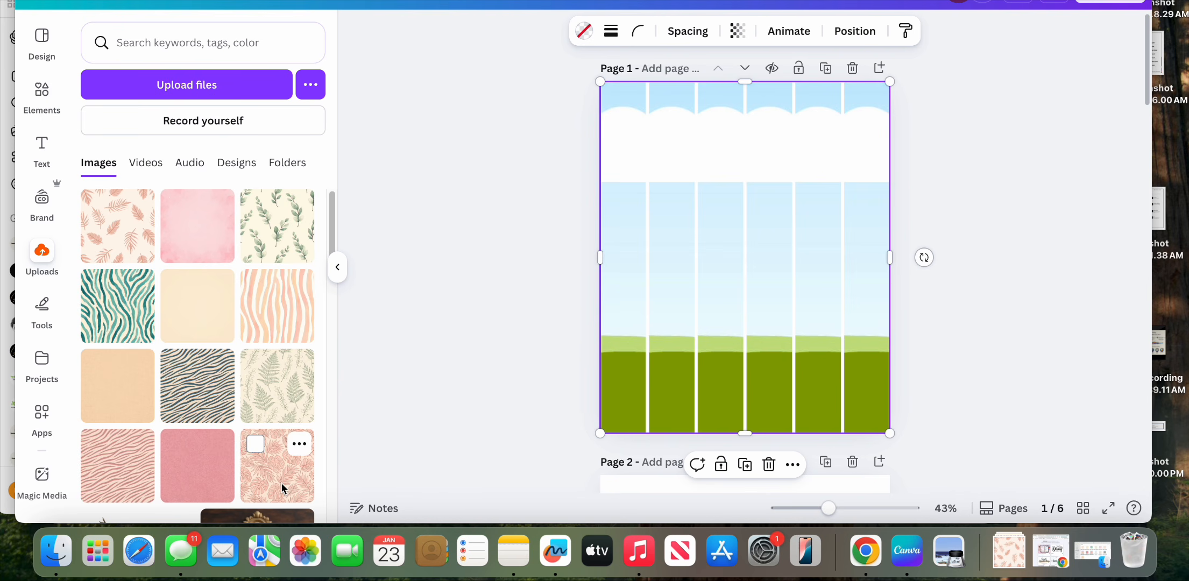
drag(280, 486, 615, 355)
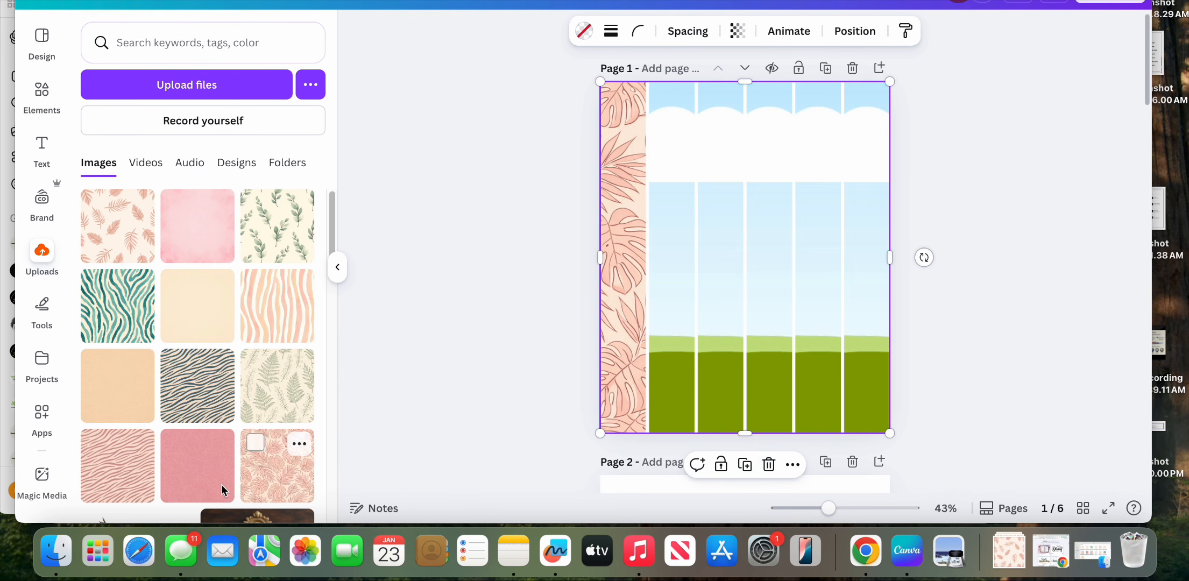
drag(175, 476, 654, 418)
drag(121, 474, 724, 422)
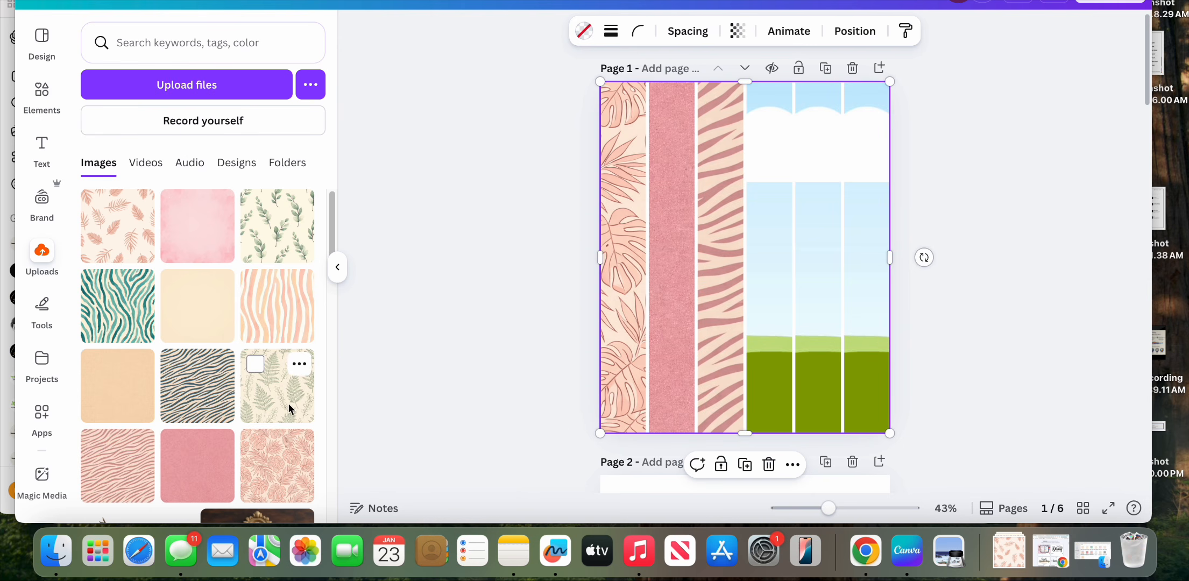
drag(156, 398, 752, 388)
drag(195, 379, 803, 402)
drag(276, 412, 867, 414)
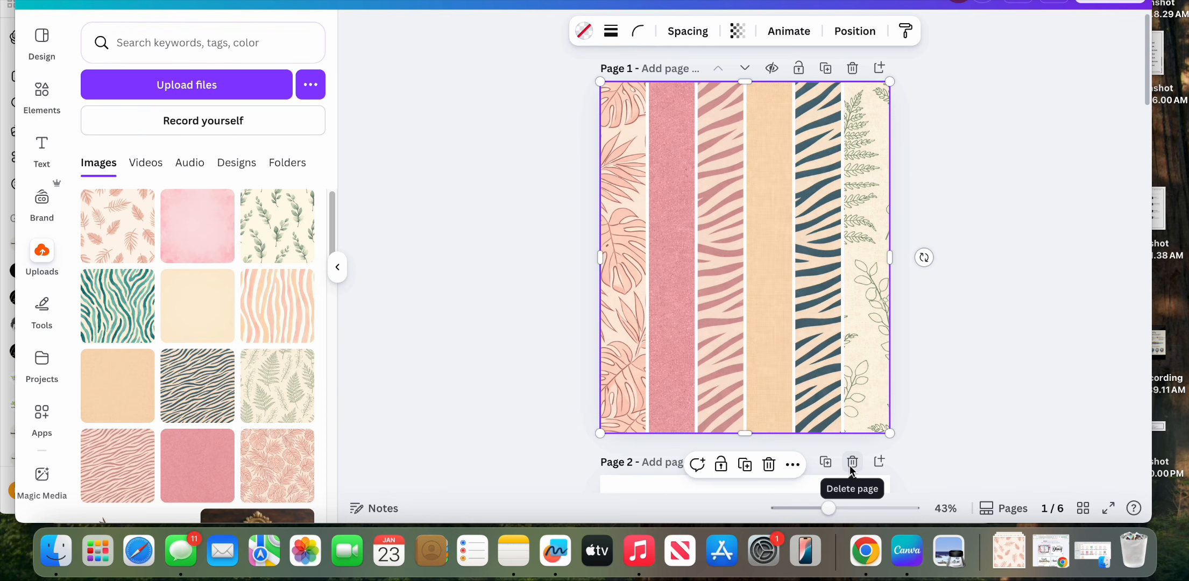
Step: Duplicate the filled page and replace the copy's first column with the teal watercolor zebra paper
click(827, 462)
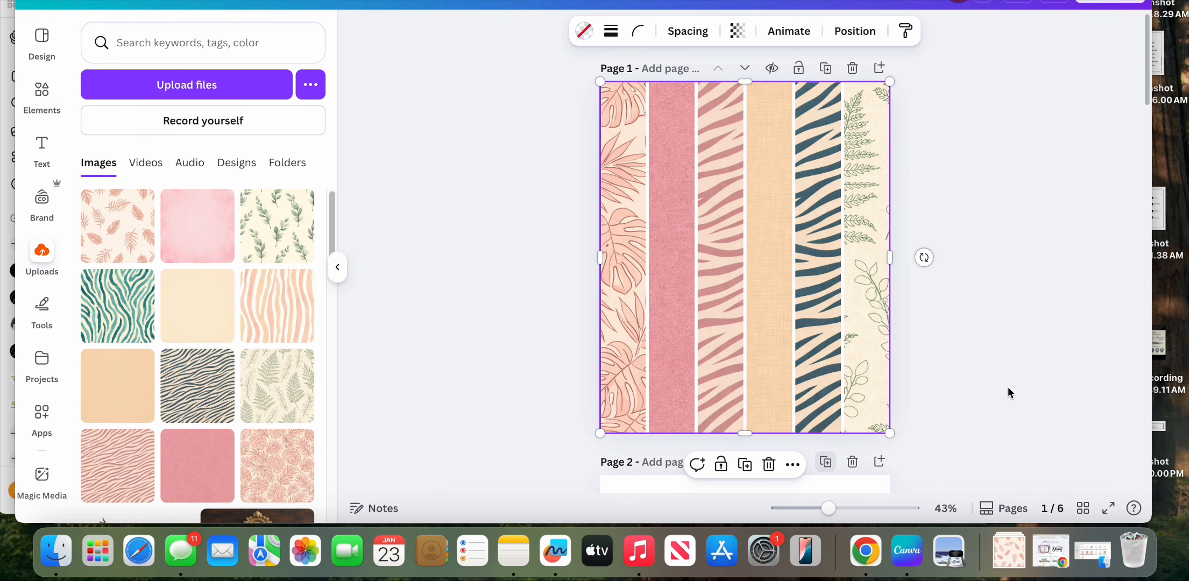
click(827, 68)
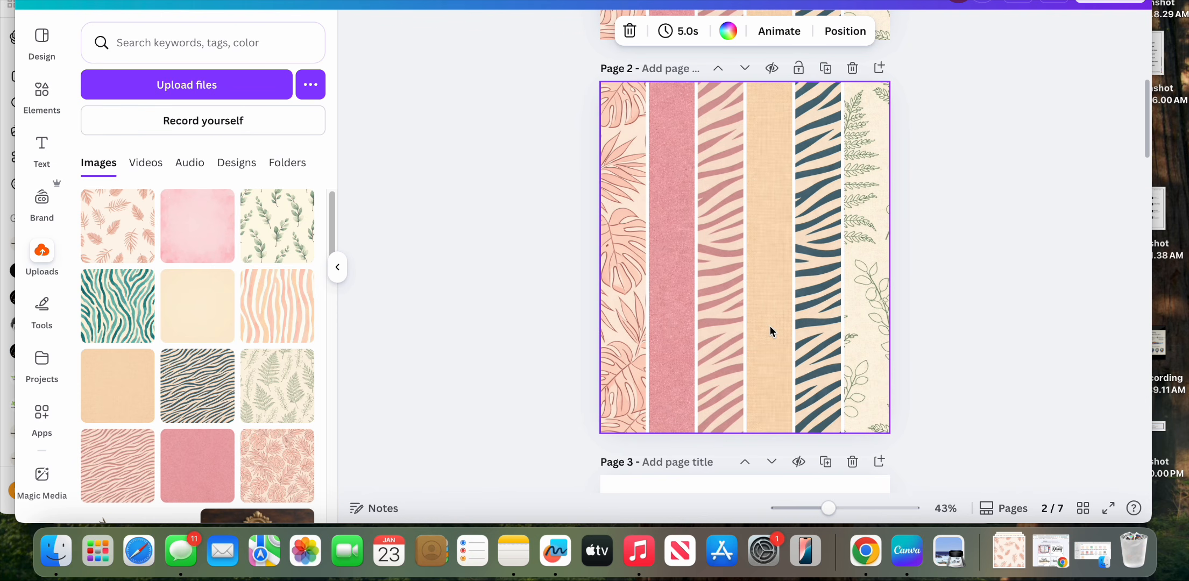
drag(113, 308, 627, 322)
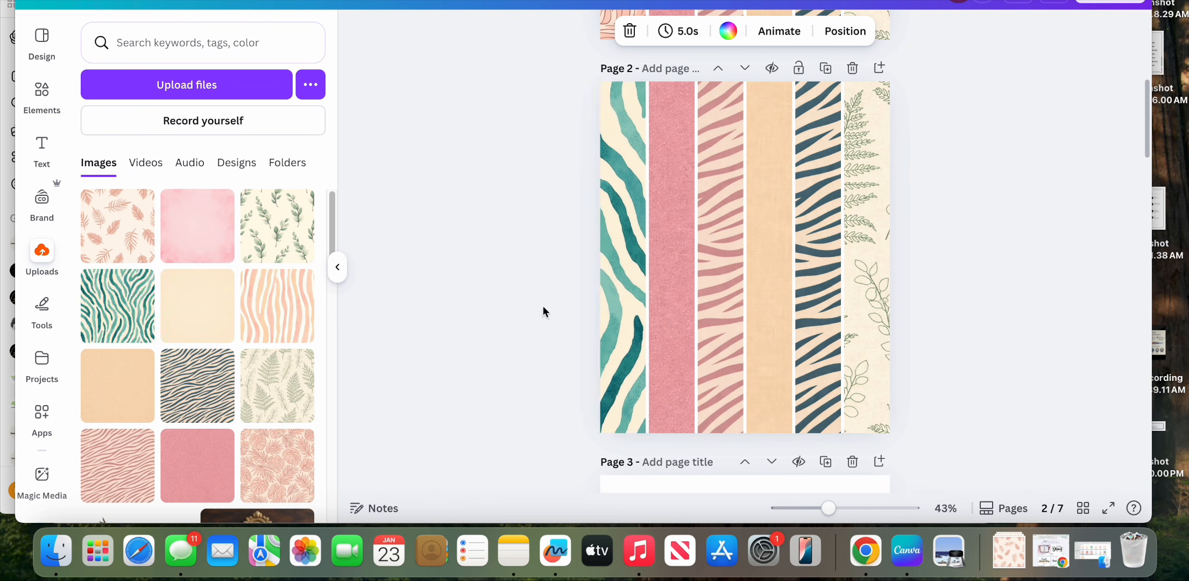
Step: Fill page 2's remaining five columns with cream solid, peach wavy zebra, green leaf sprig, pink watercolor and blush leaves papers
drag(220, 316, 661, 334)
drag(298, 311, 718, 347)
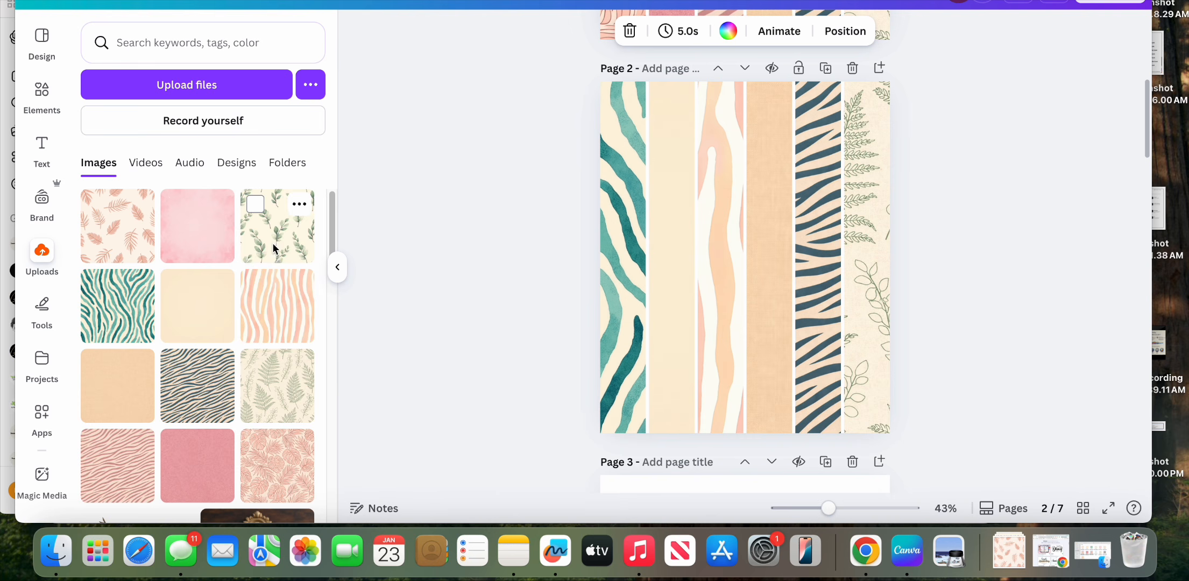
drag(272, 243, 767, 319)
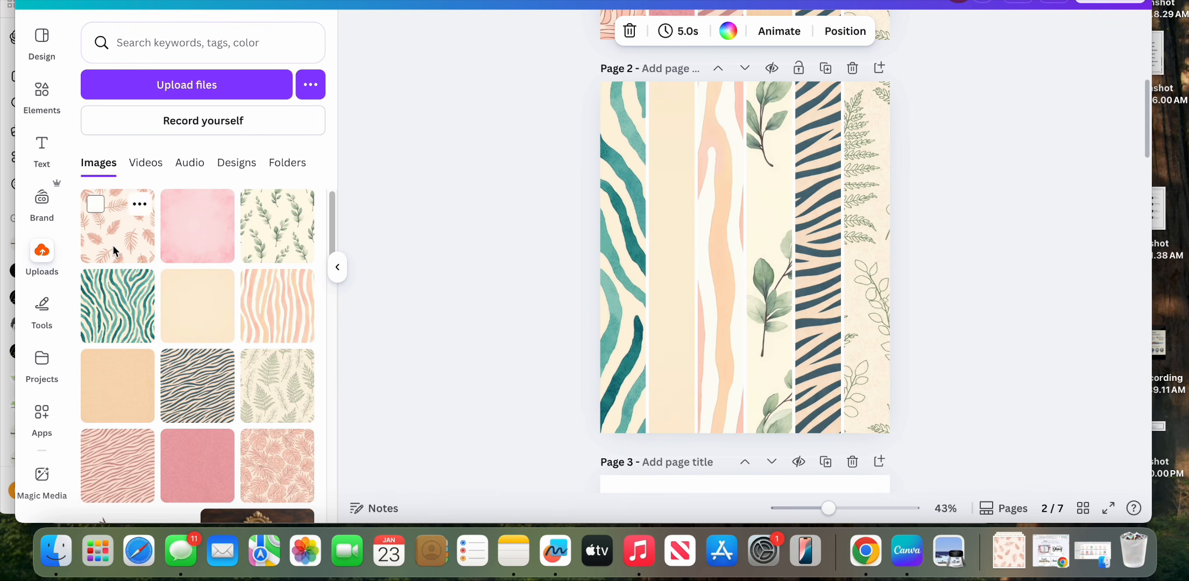
drag(186, 247, 817, 313)
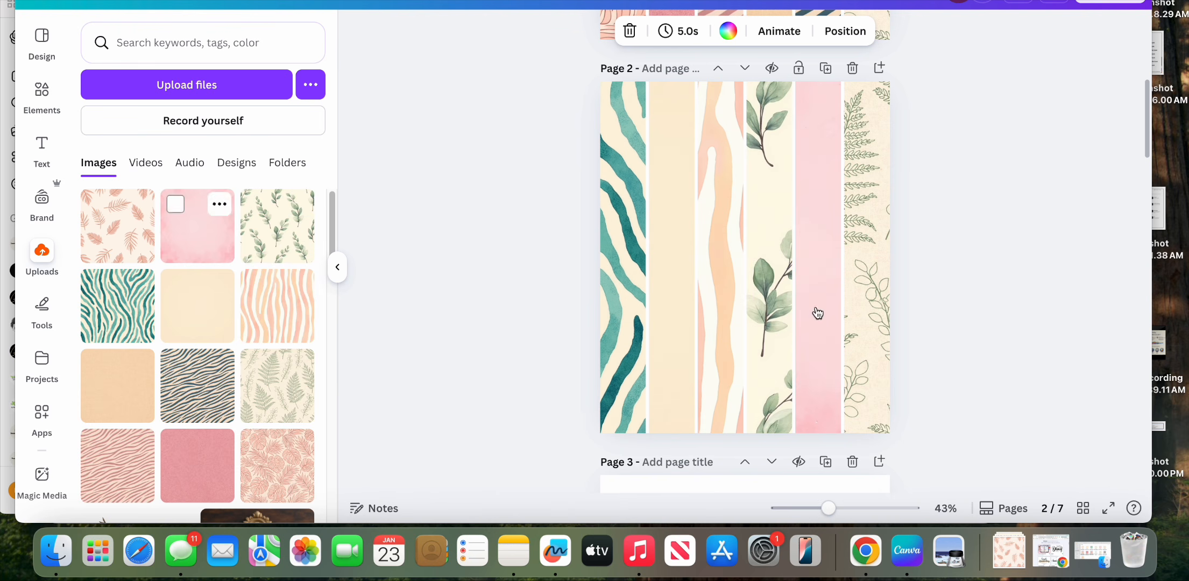
drag(127, 241, 861, 266)
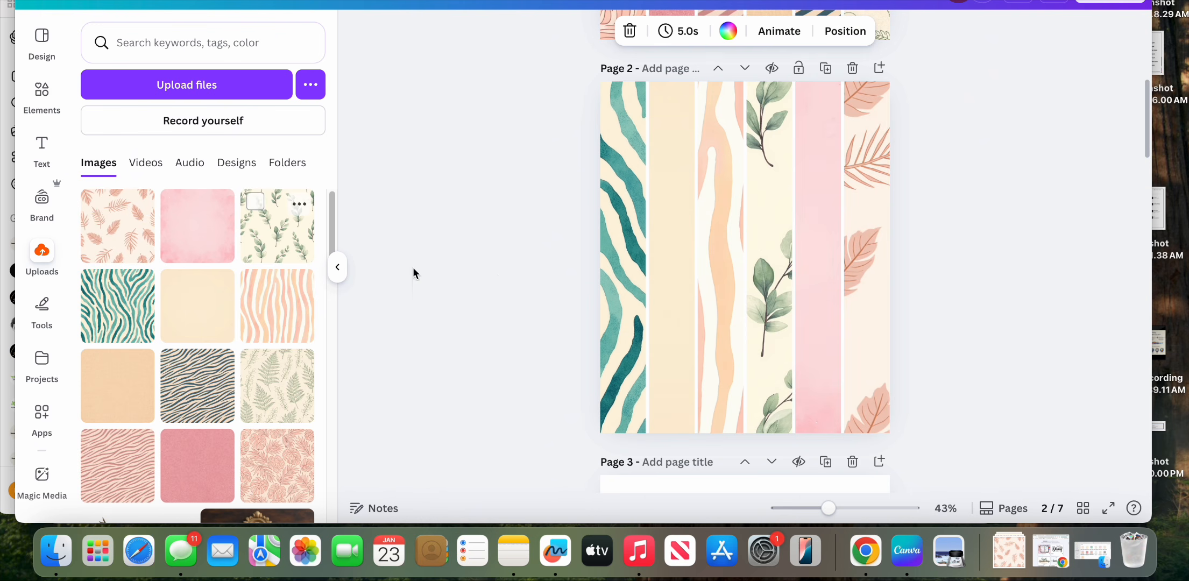
scroll(498, 273, up, 5)
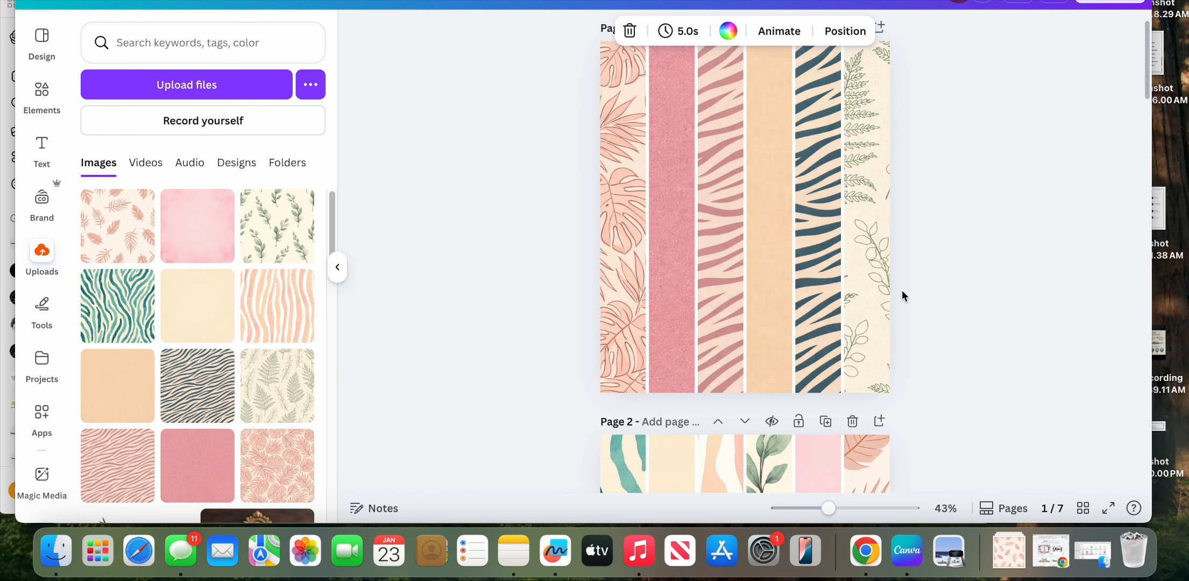
scroll(864, 315, down, 3)
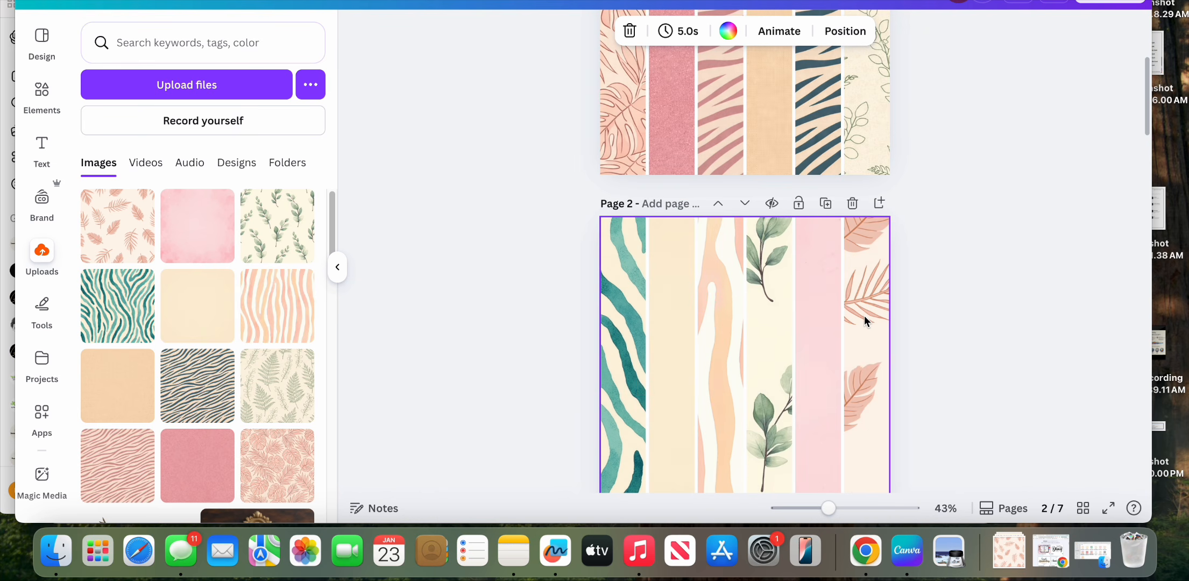
scroll(864, 316, down, 2)
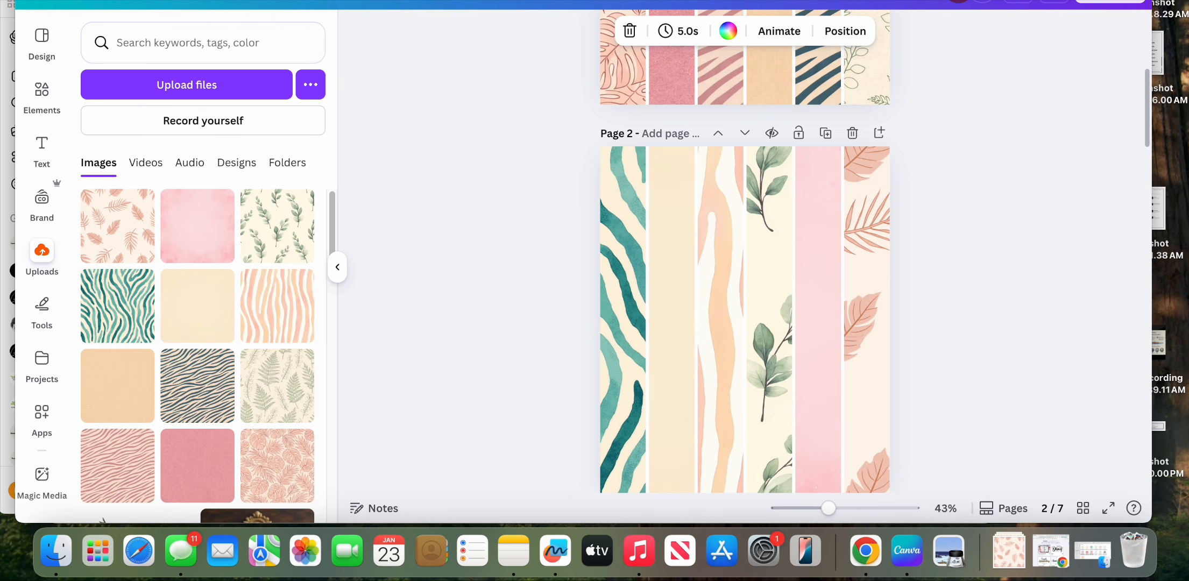
Step: Switch to the Etsy homepage in the browser and scroll through the recommended listings
key(super+m)
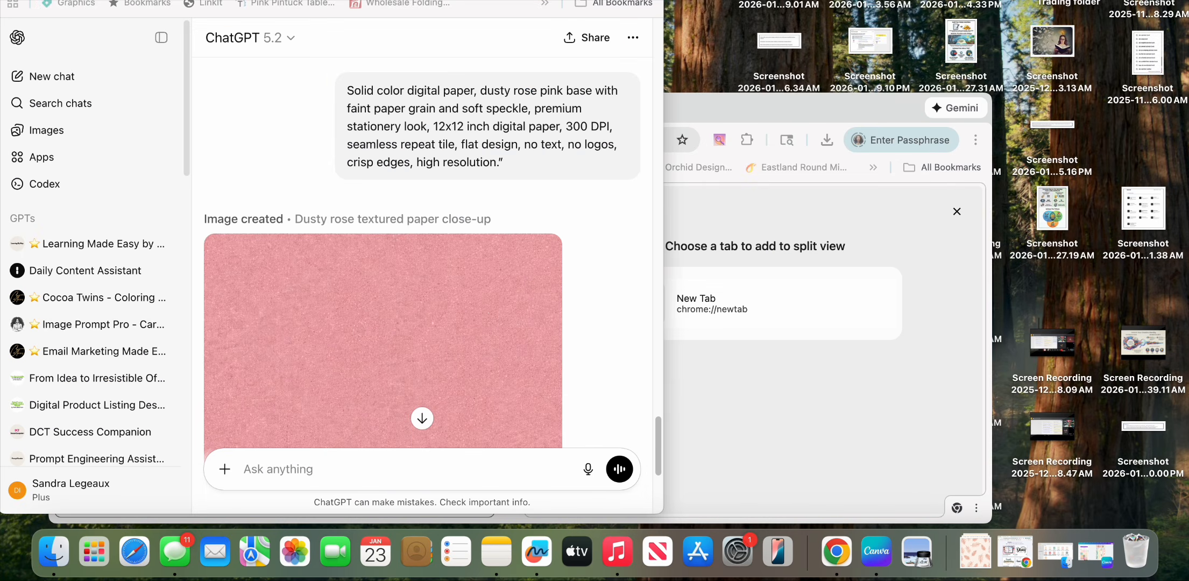
click(42, 1)
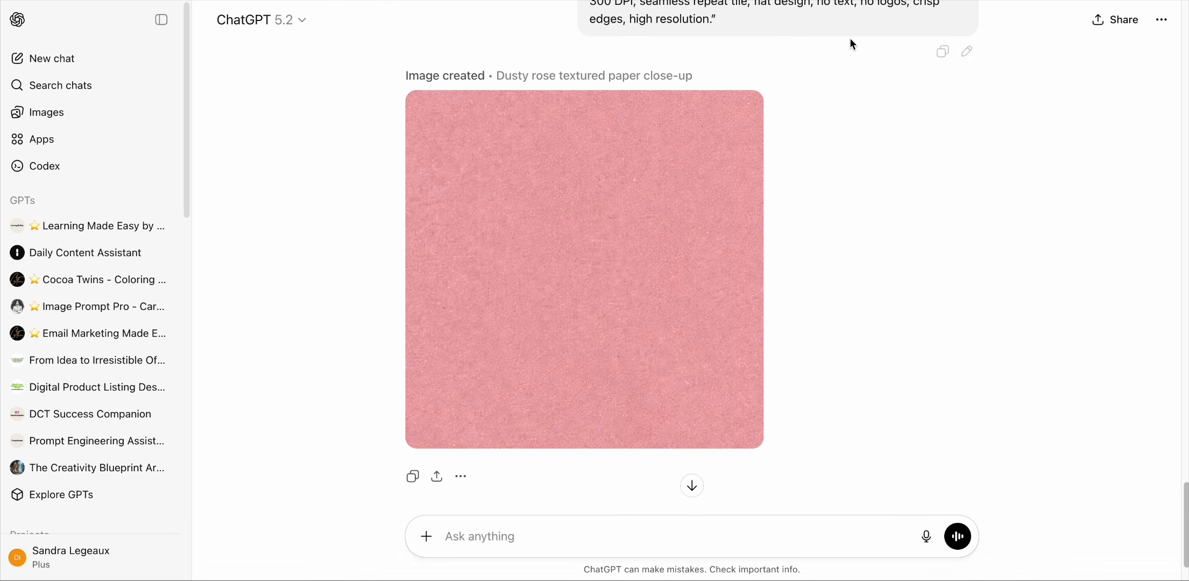
click(1055, 1)
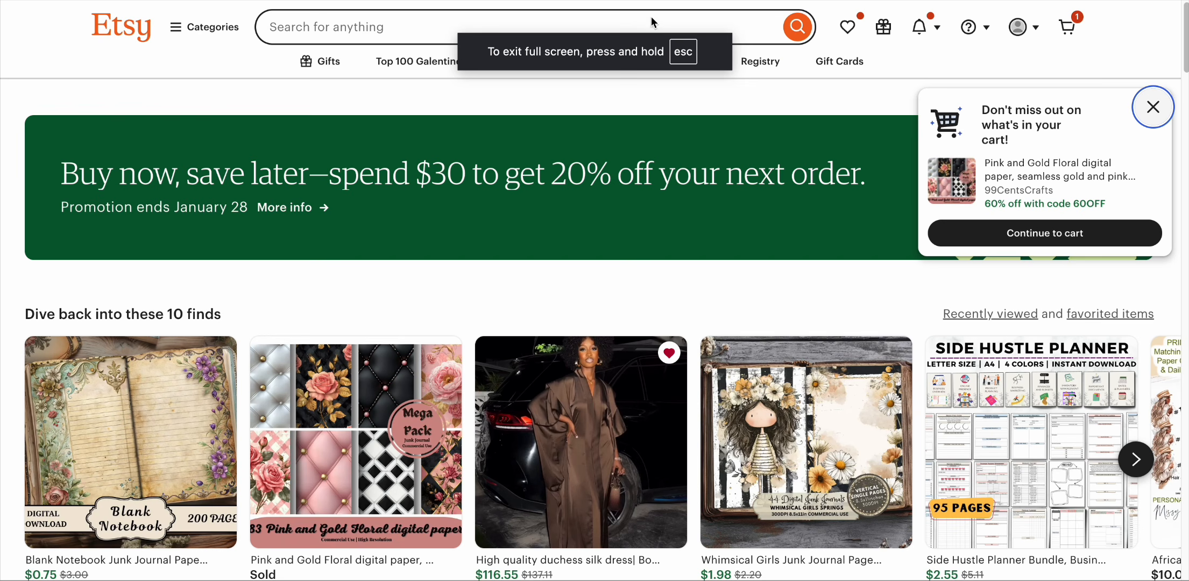
scroll(712, 239, down, 5)
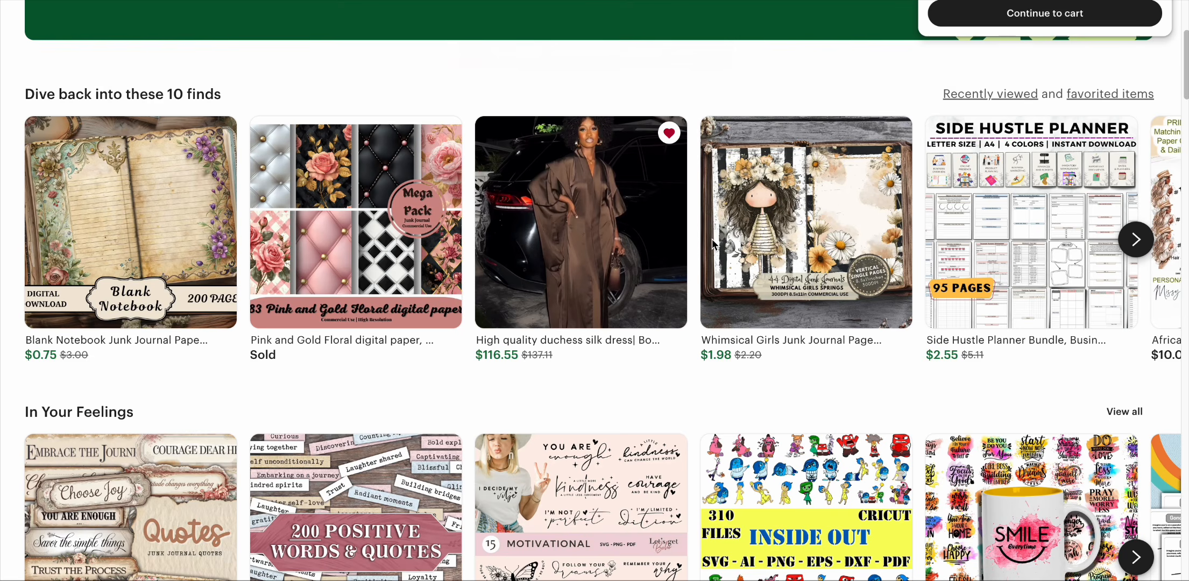
scroll(712, 238, down, 5)
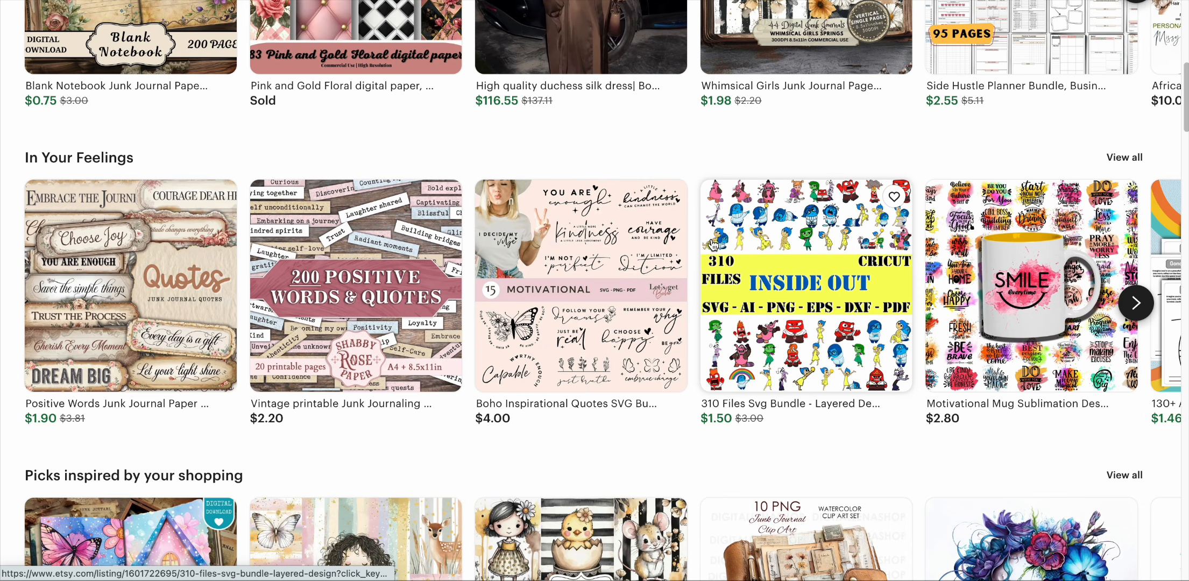
scroll(623, 262, down, 5)
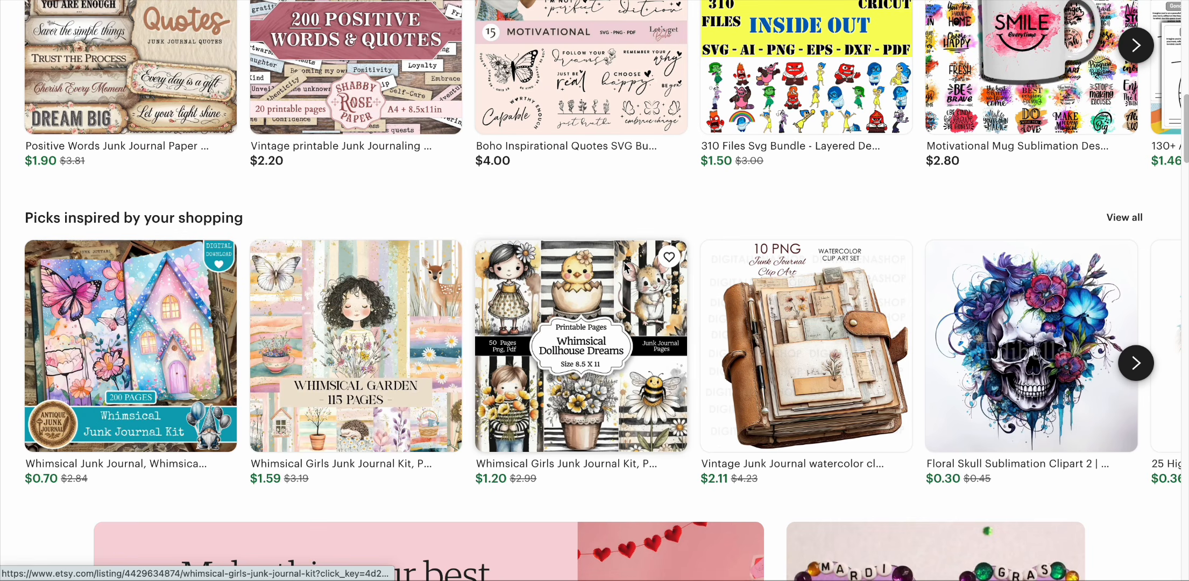
scroll(625, 266, up, 15)
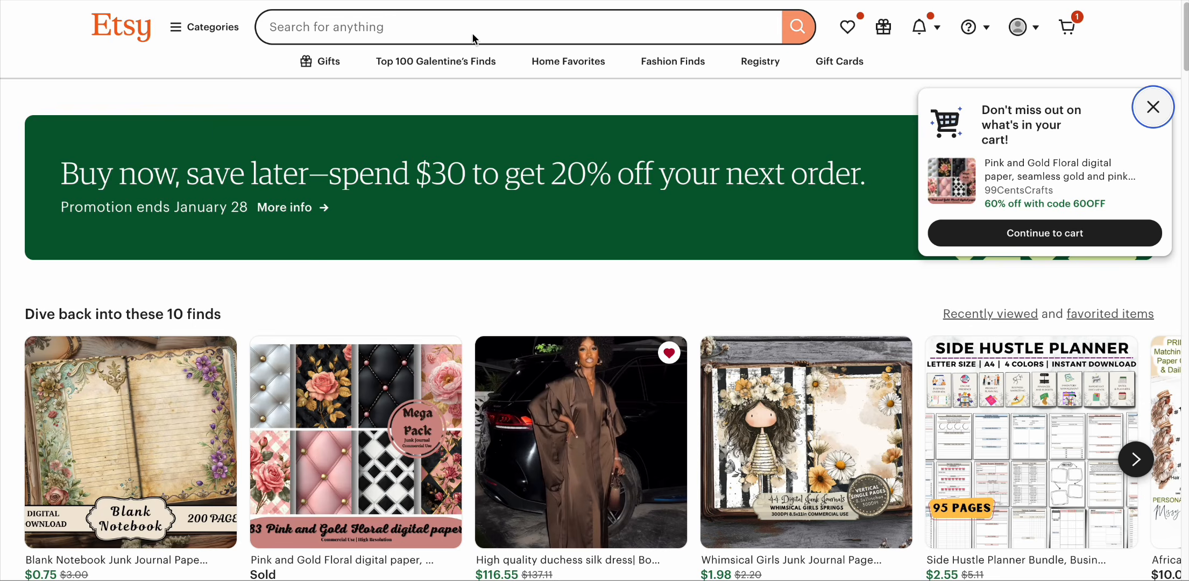
Step: Search Etsy for "digital papers"
click(474, 32)
text(di)
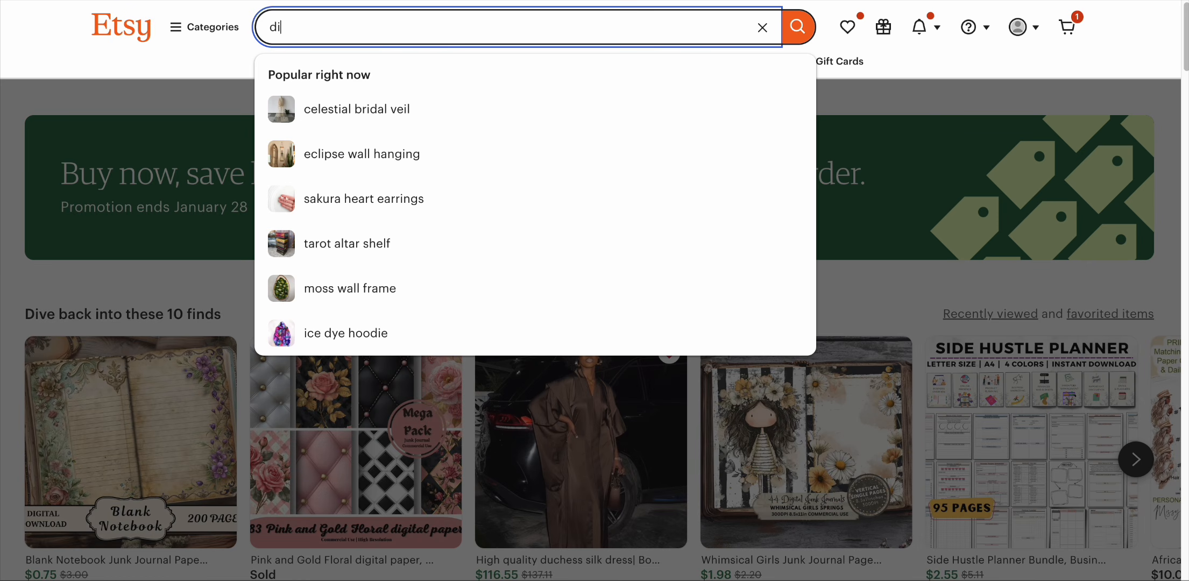
text(gital papers)
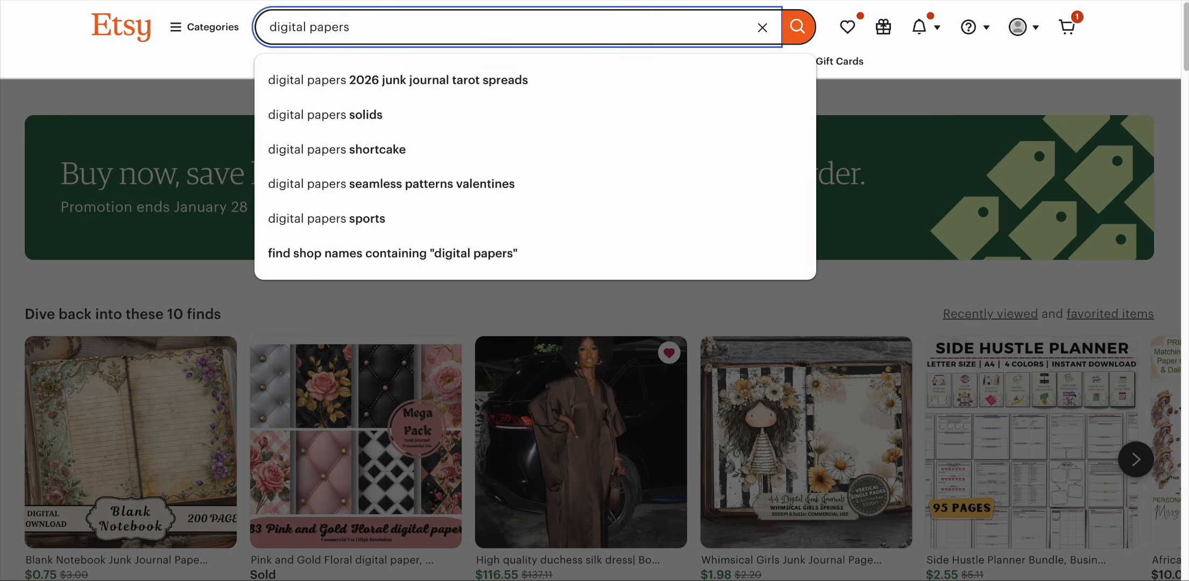
key(Escape)
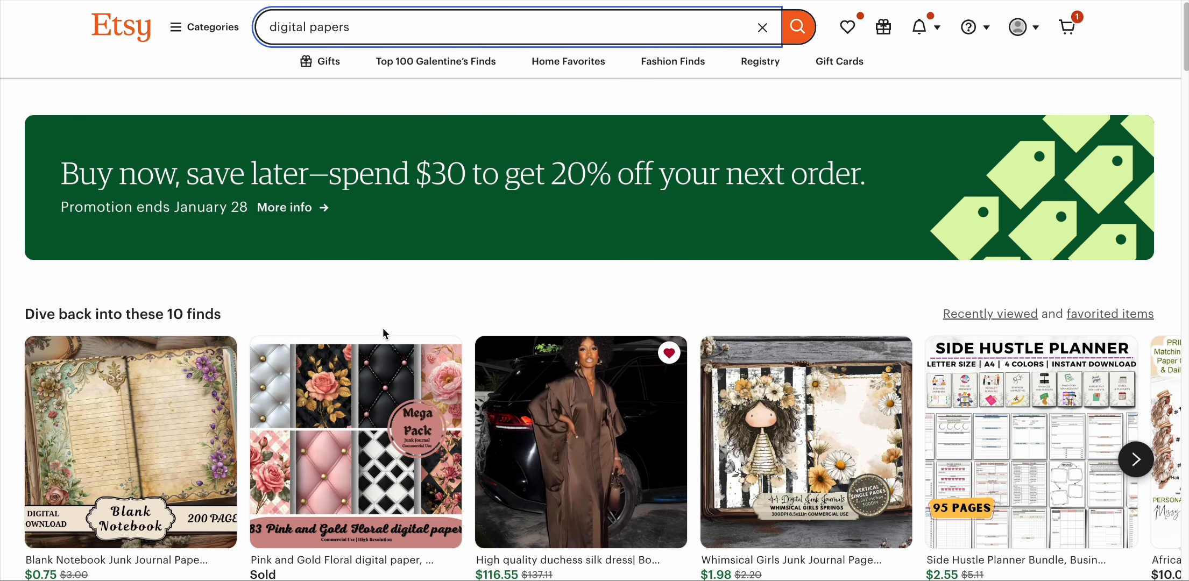
key(Return)
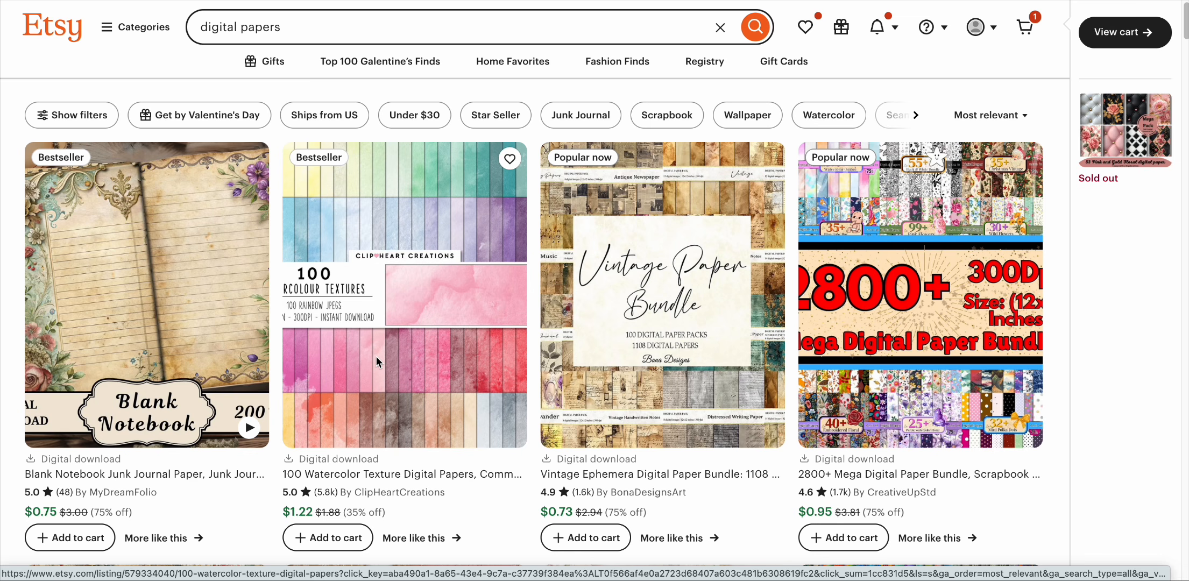
Step: Browse the digital papers search results, examining the listing thumbnails of competing paper packs
right_click(409, 358)
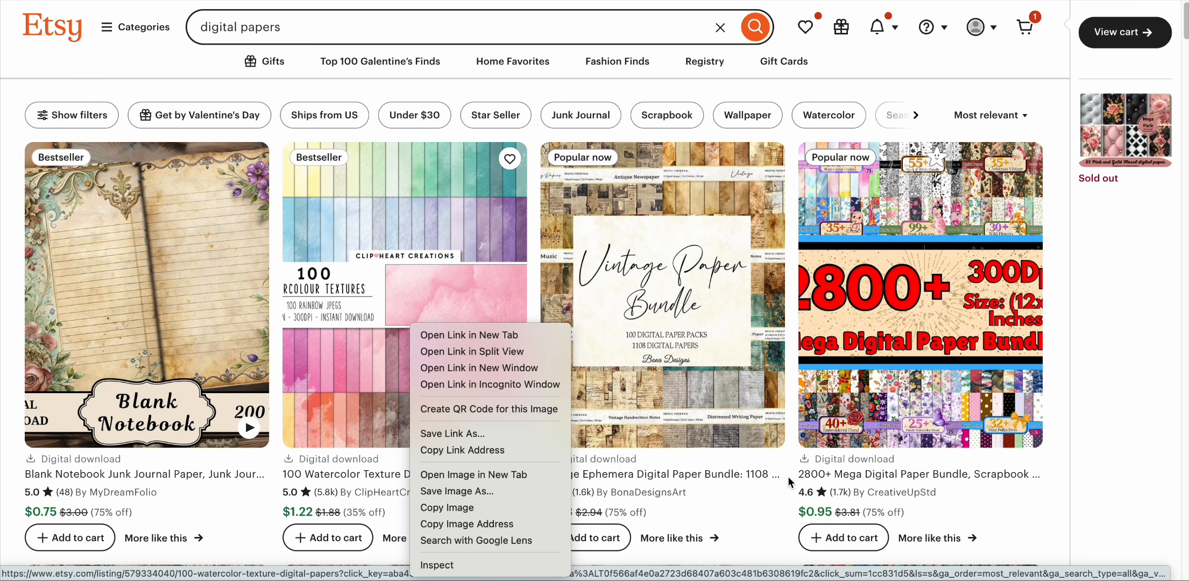
click(778, 515)
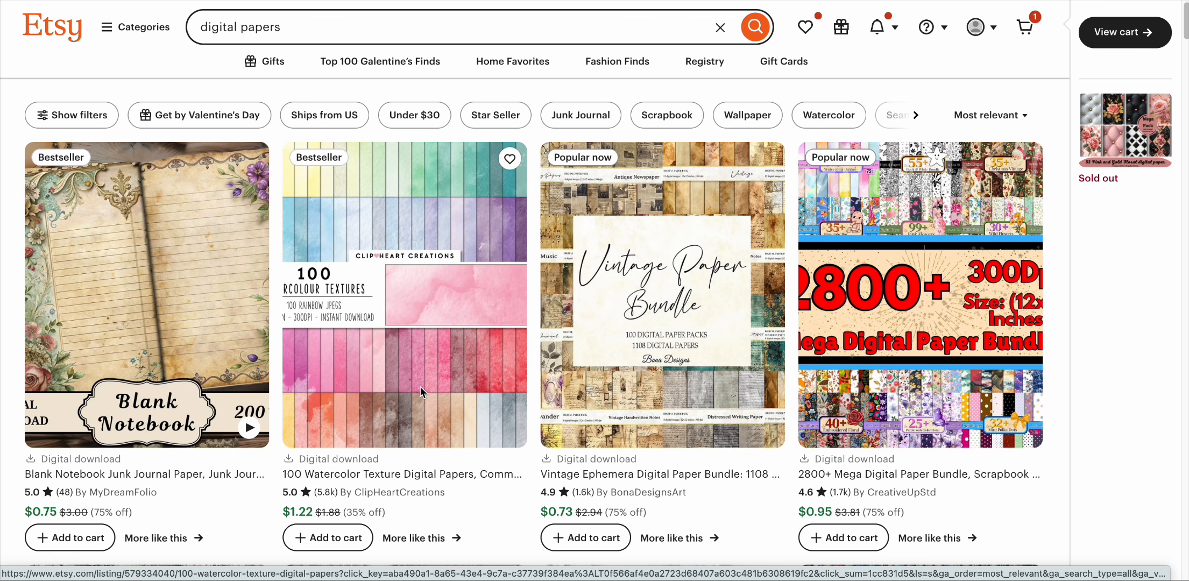
right_click(885, 312)
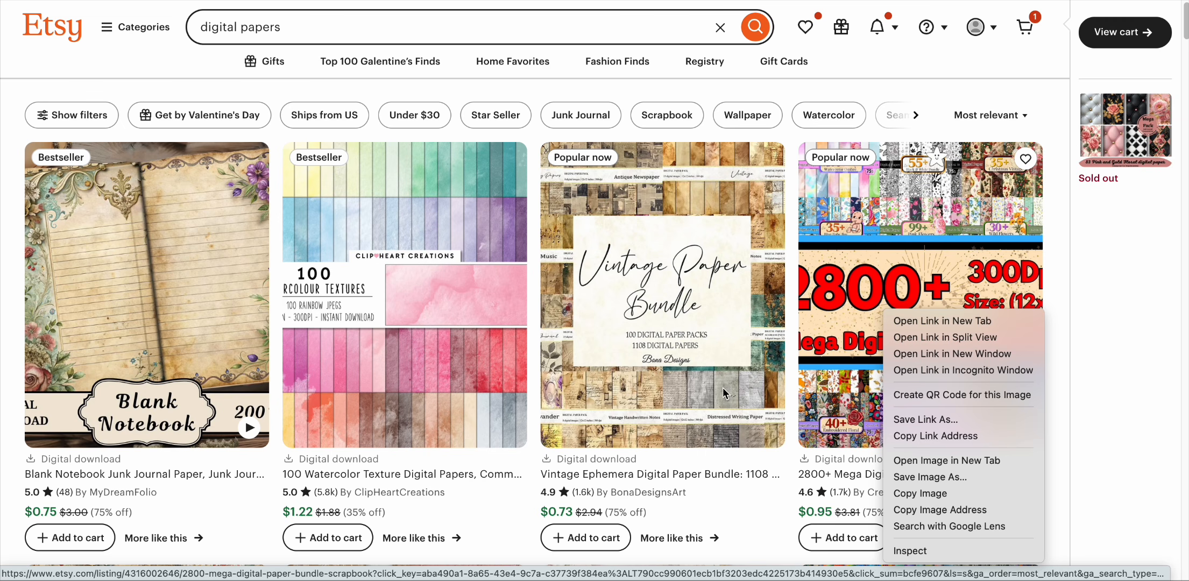
key(Escape)
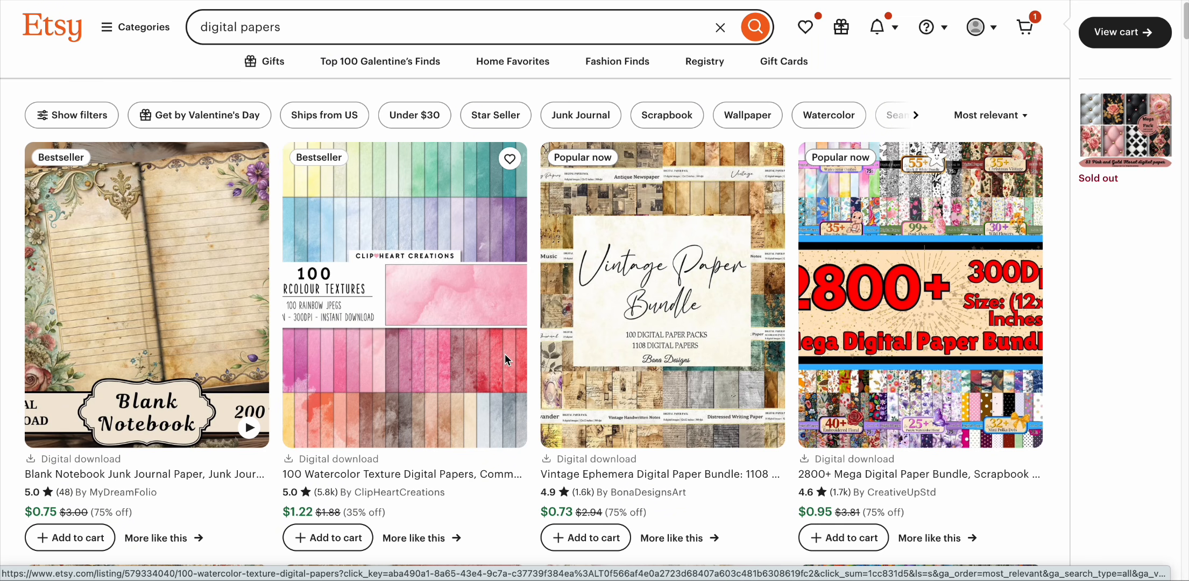
scroll(504, 354, down, 5)
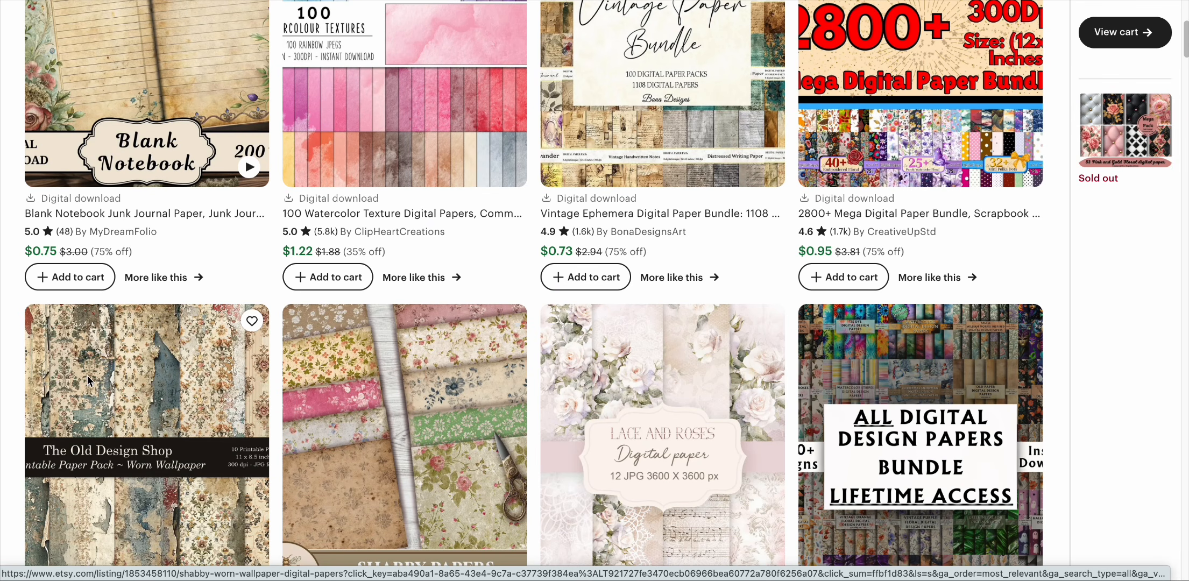
scroll(144, 386, down, 1)
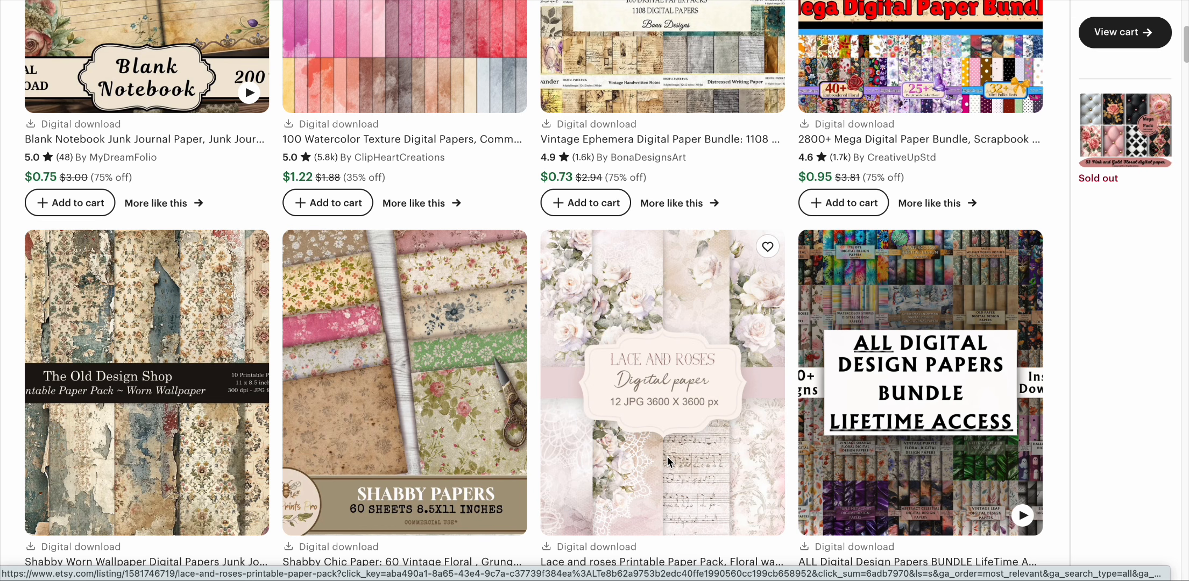
scroll(451, 404, down, 3)
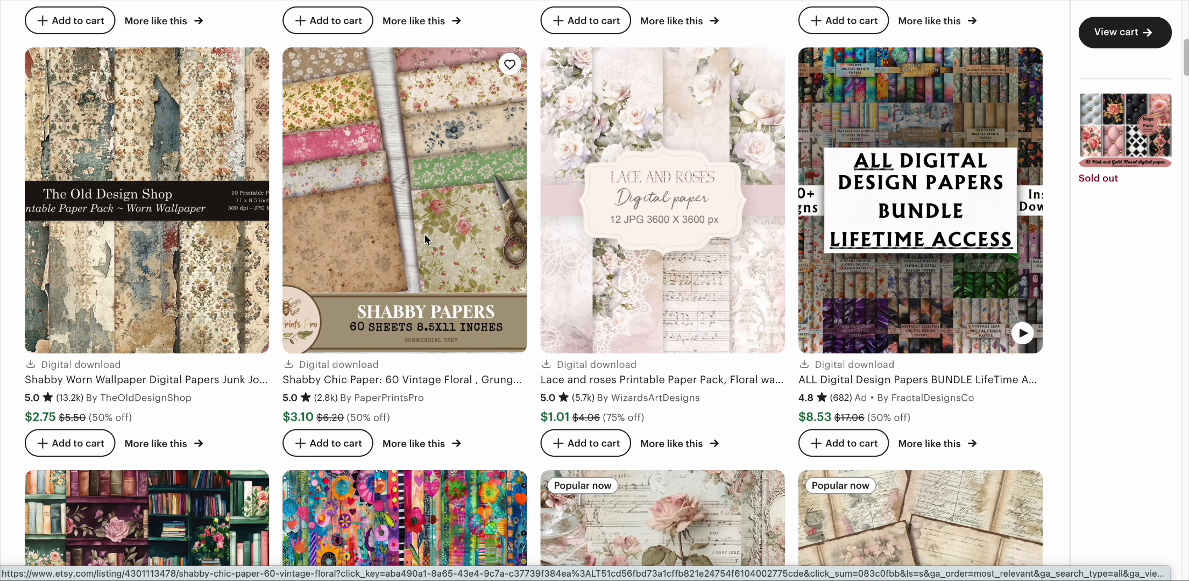
scroll(786, 194, up, 6)
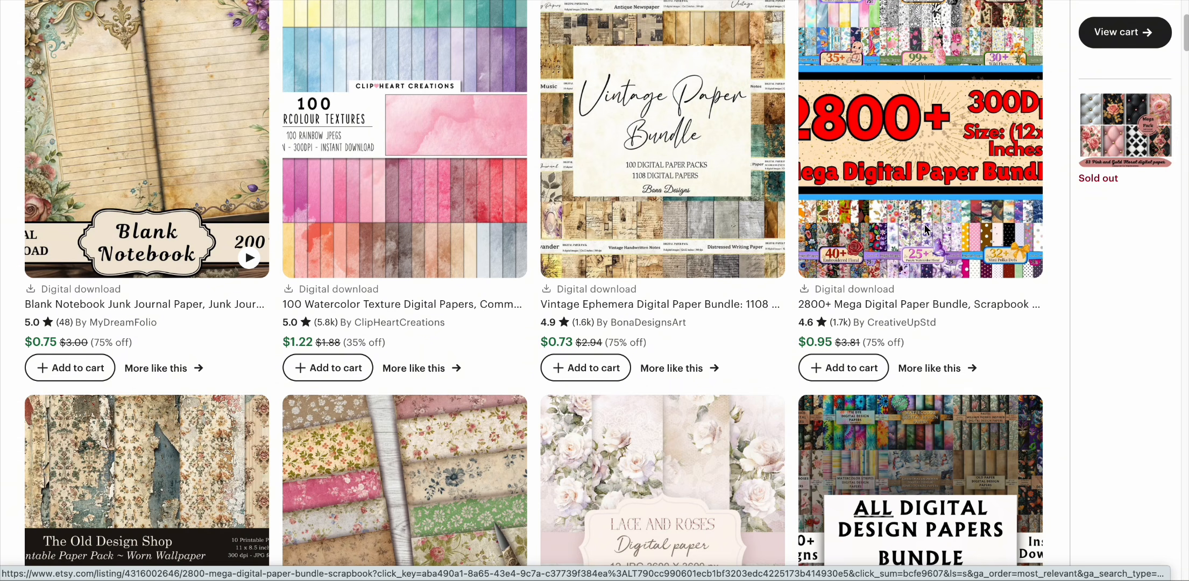
scroll(924, 230, up, 1)
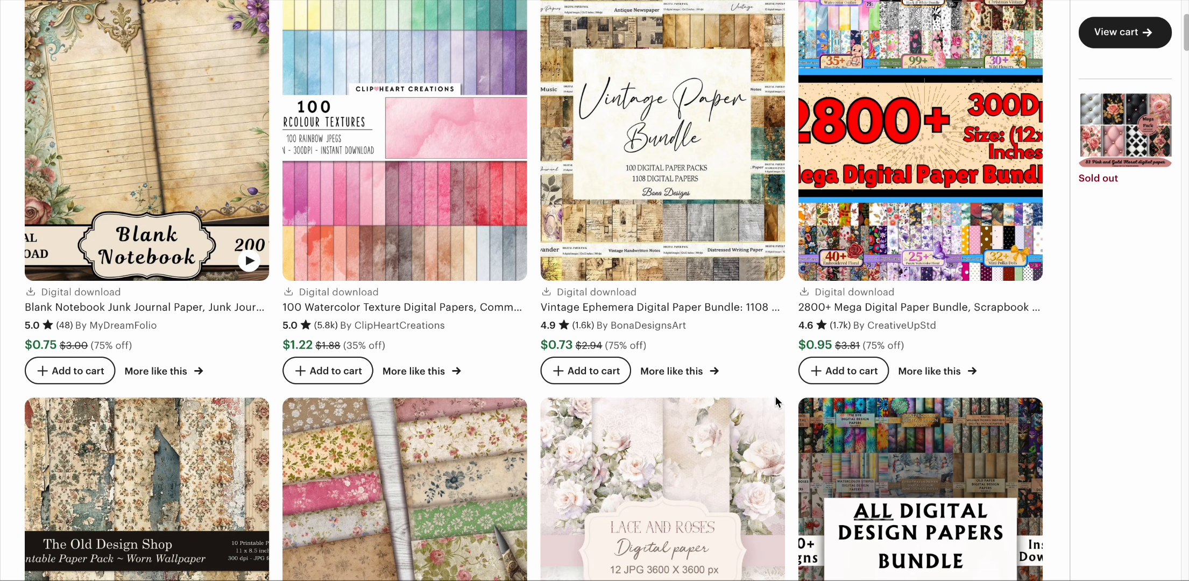
scroll(776, 396, up, 3)
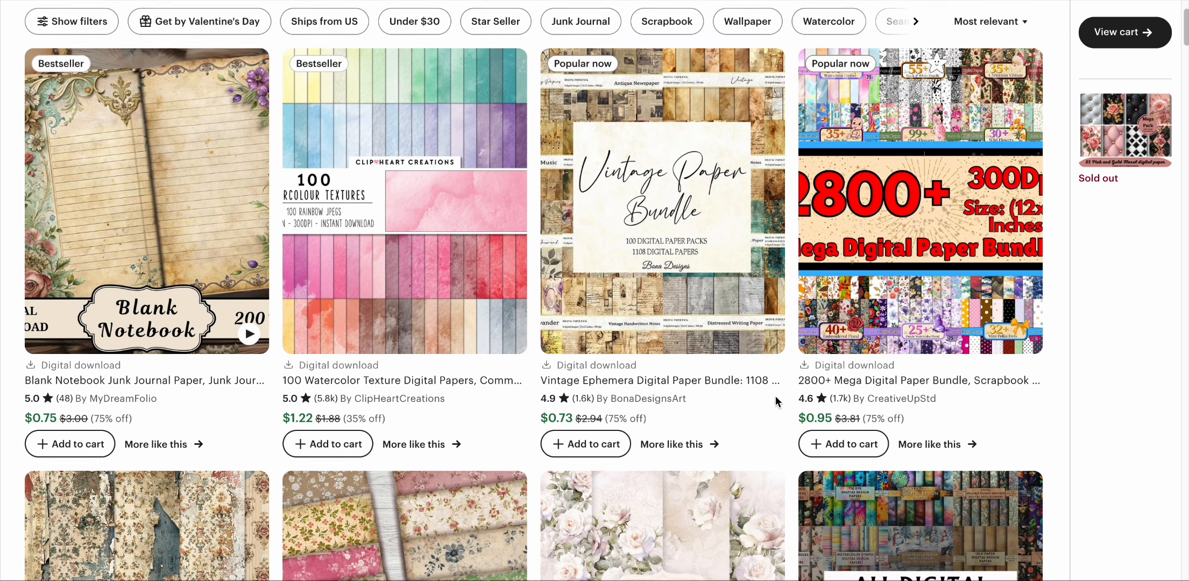